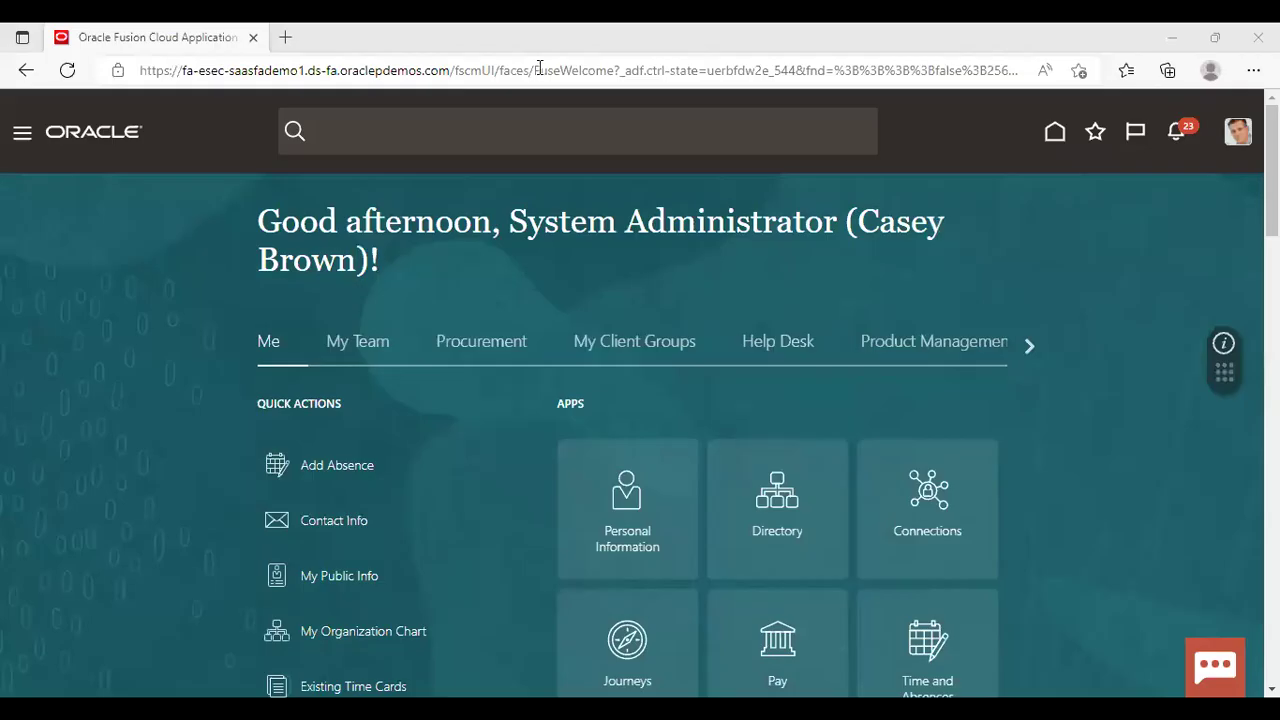
# - Open the Assets work area under Fixed Assets
pyautogui.click(22, 138)
pyautogui.scroll(-3, 150, 298)
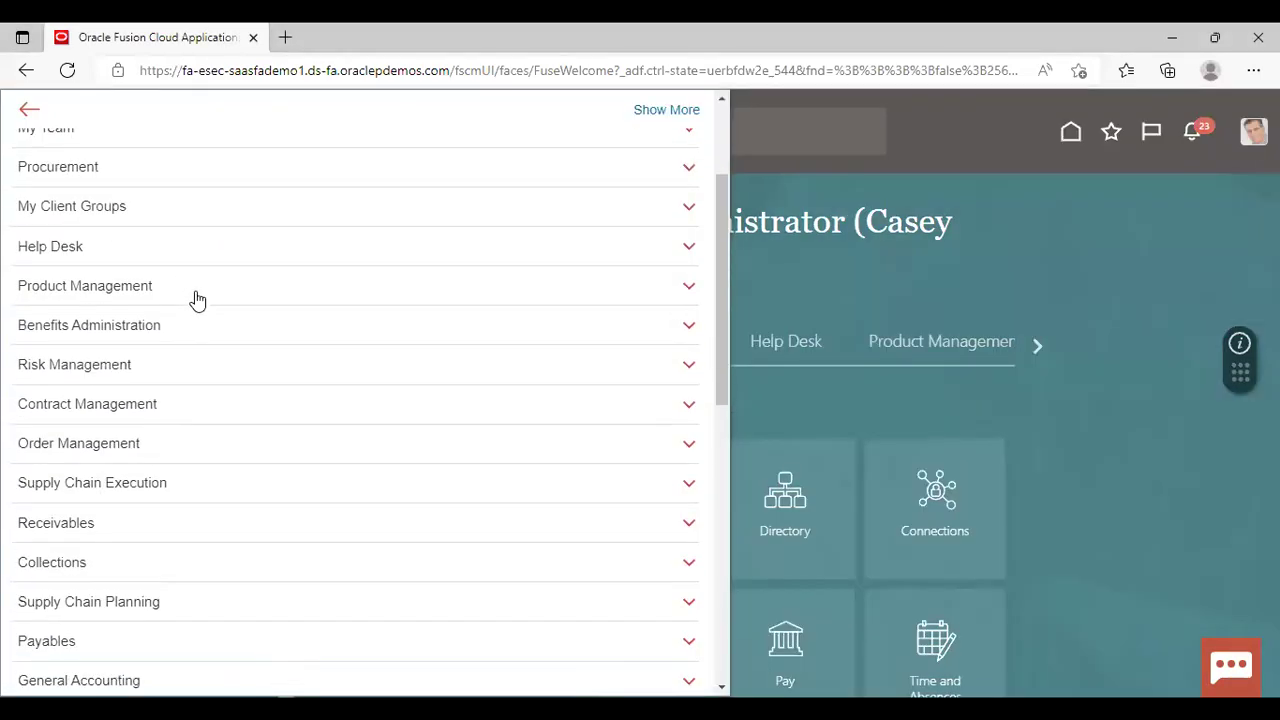
pyautogui.scroll(-3, 197, 300)
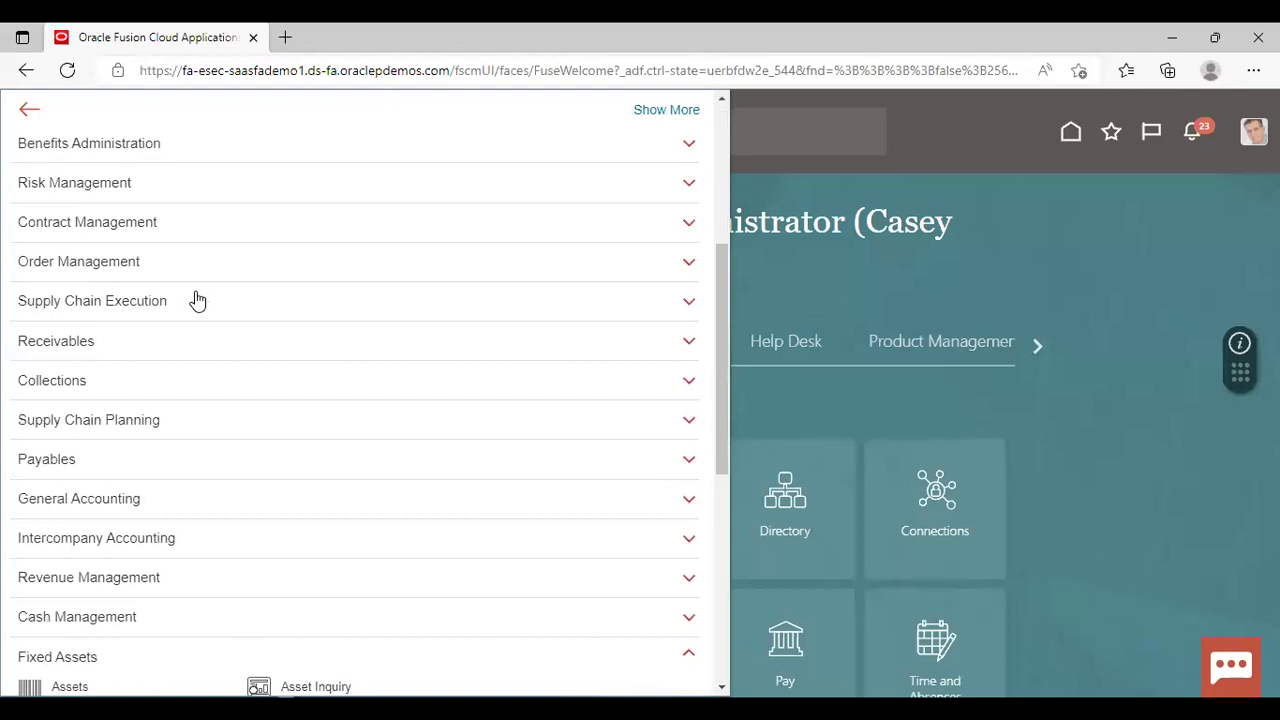
pyautogui.scroll(-3, 197, 300)
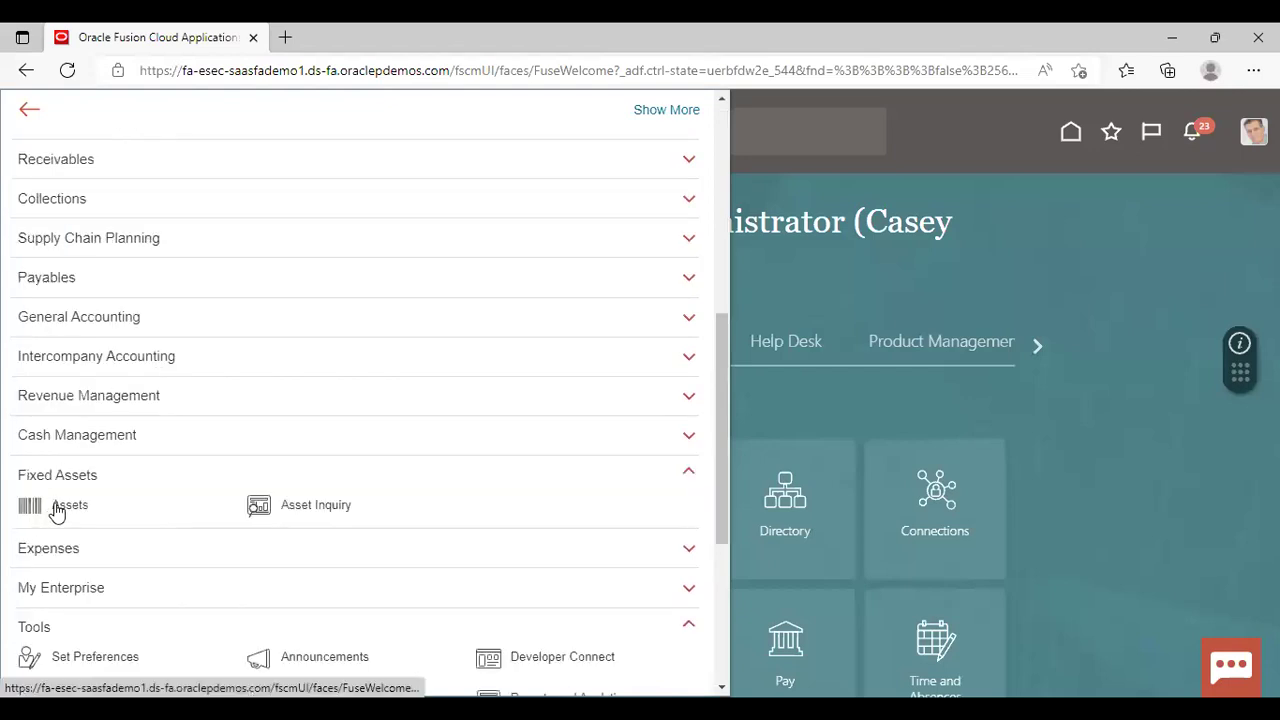
pyautogui.click(58, 506)
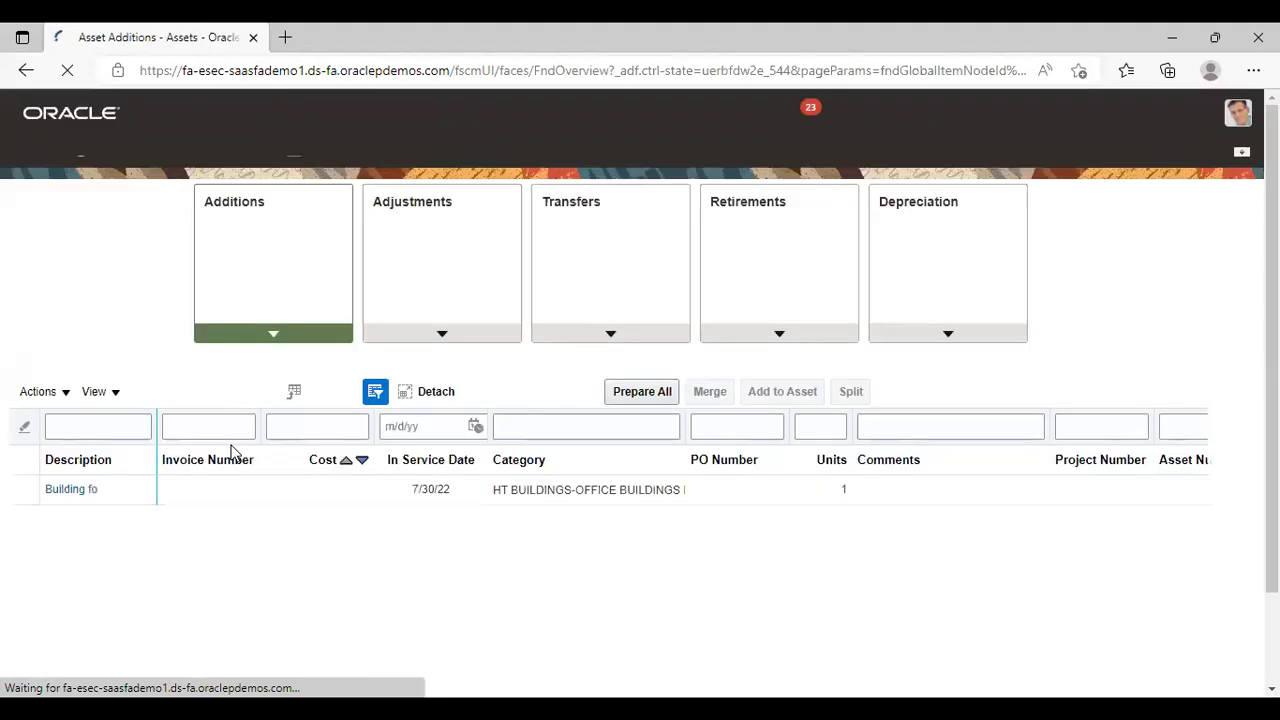
# - Start adding a new asset in HT CORPORATE BOOK, keeping the asset type Capitalized
pyautogui.click(1245, 300)
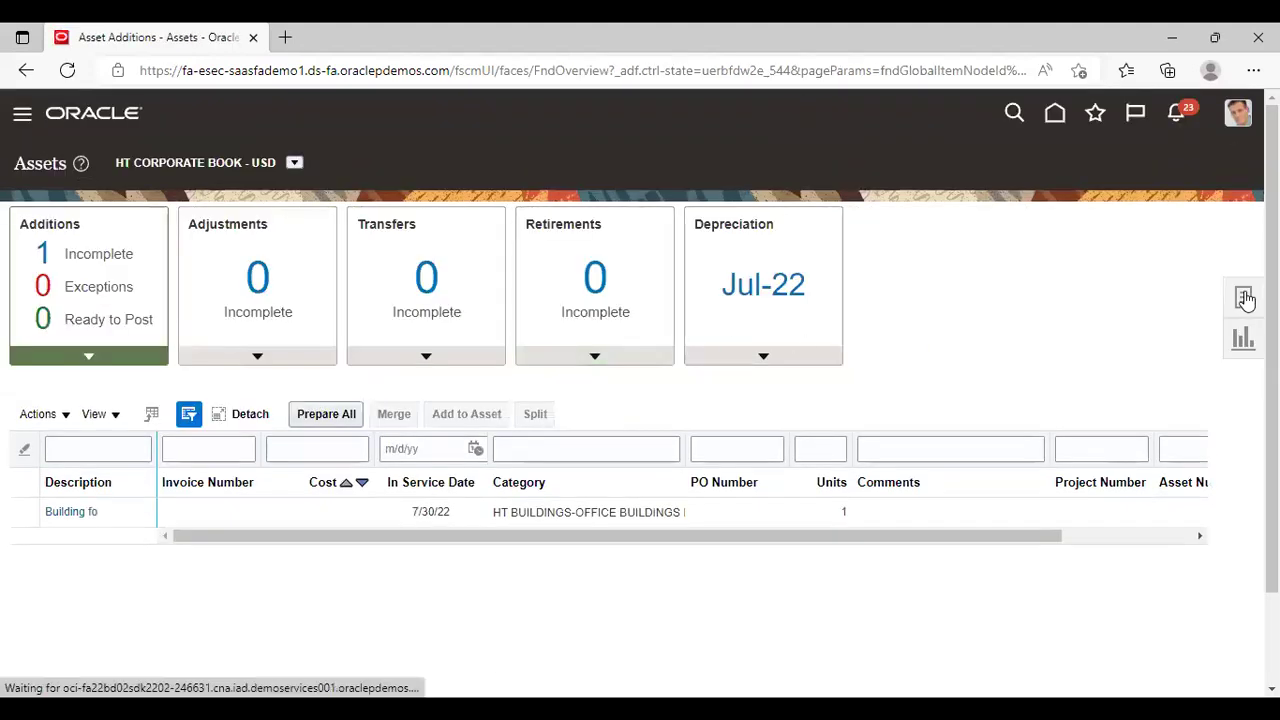
pyautogui.click(1245, 300)
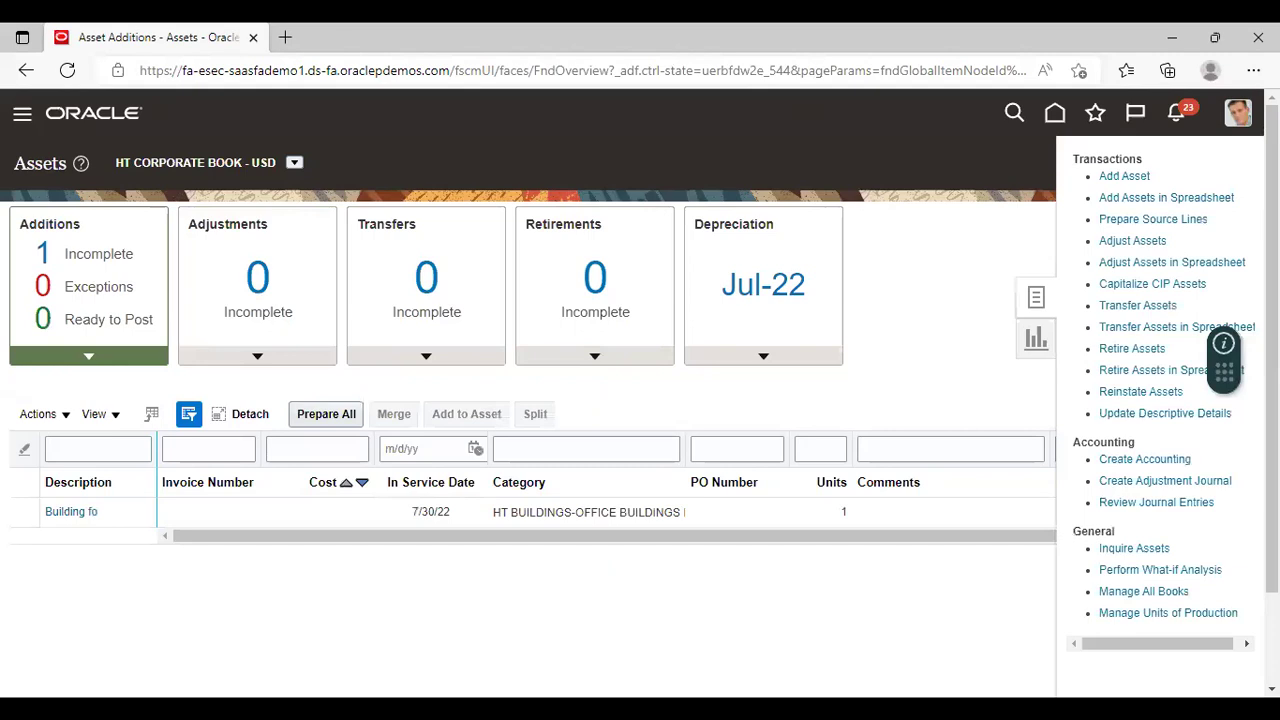
pyautogui.click(1126, 176)
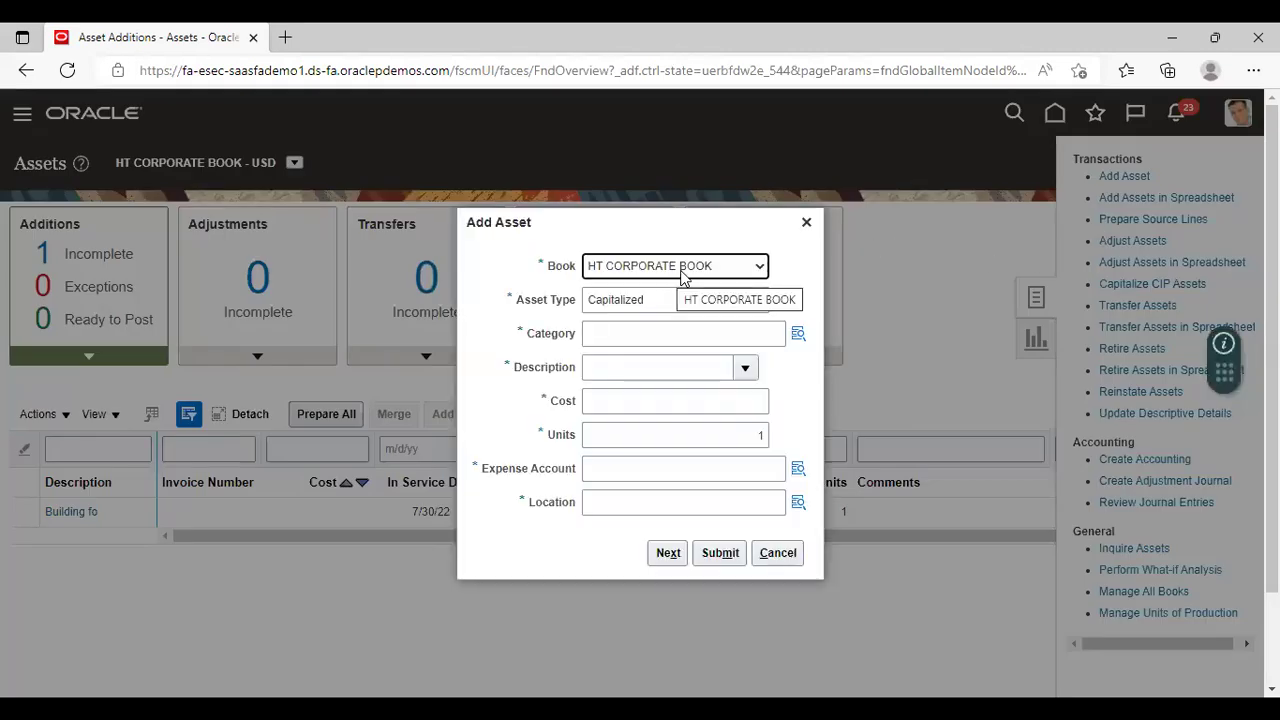
pyautogui.click(619, 303)
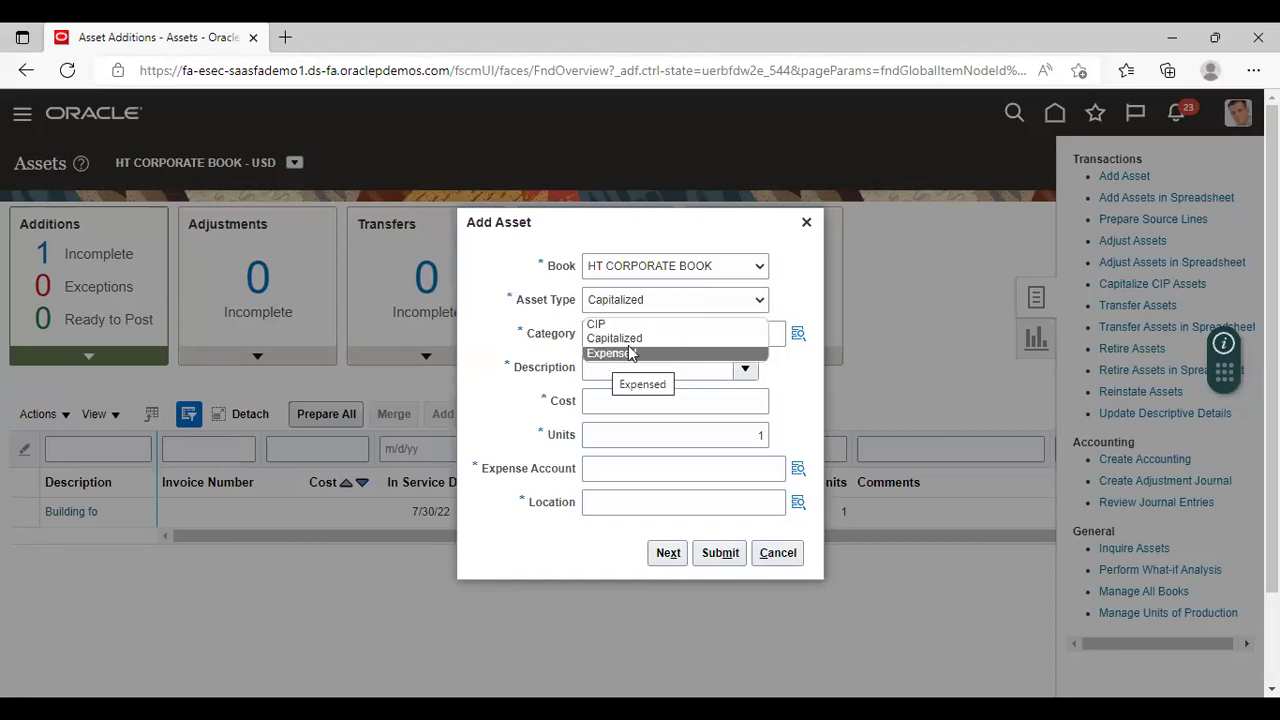
pyautogui.click(720, 302)
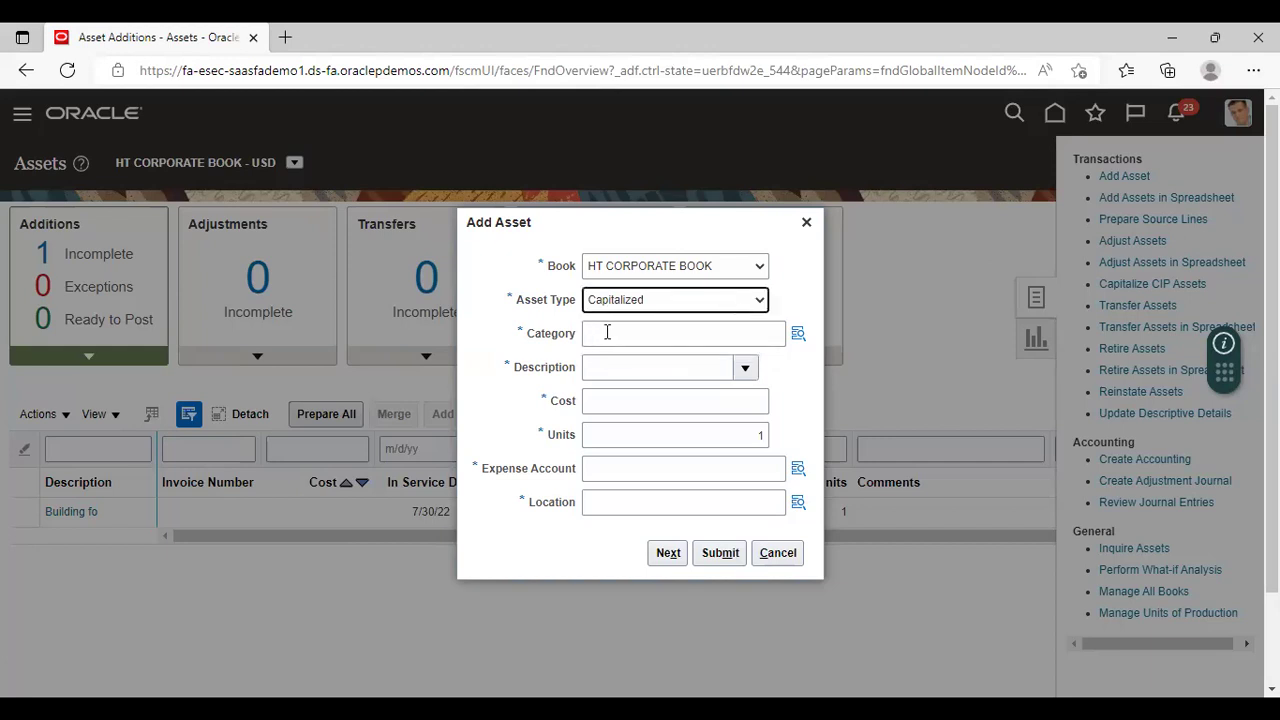
# - Set the new asset's category to HT BUILDINGS with minor category OFFICE BUILDINGS HT
pyautogui.click(793, 334)
pyautogui.click(781, 382)
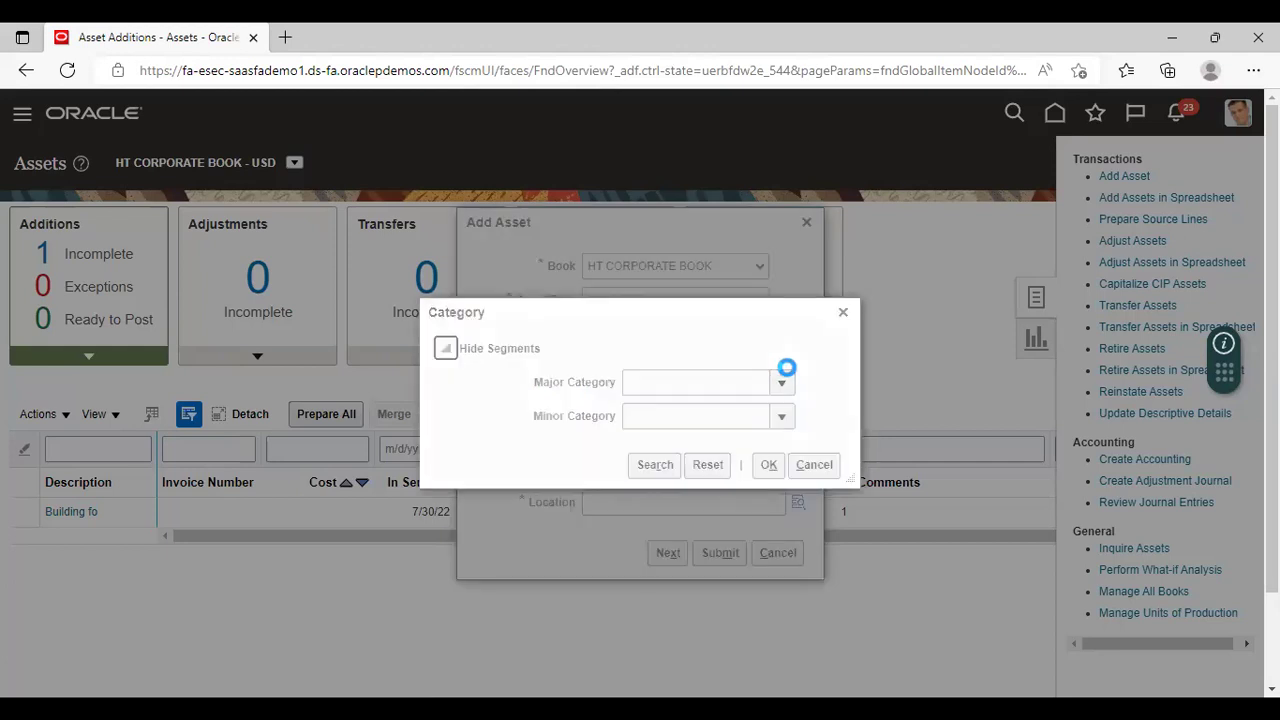
pyautogui.click(655, 466)
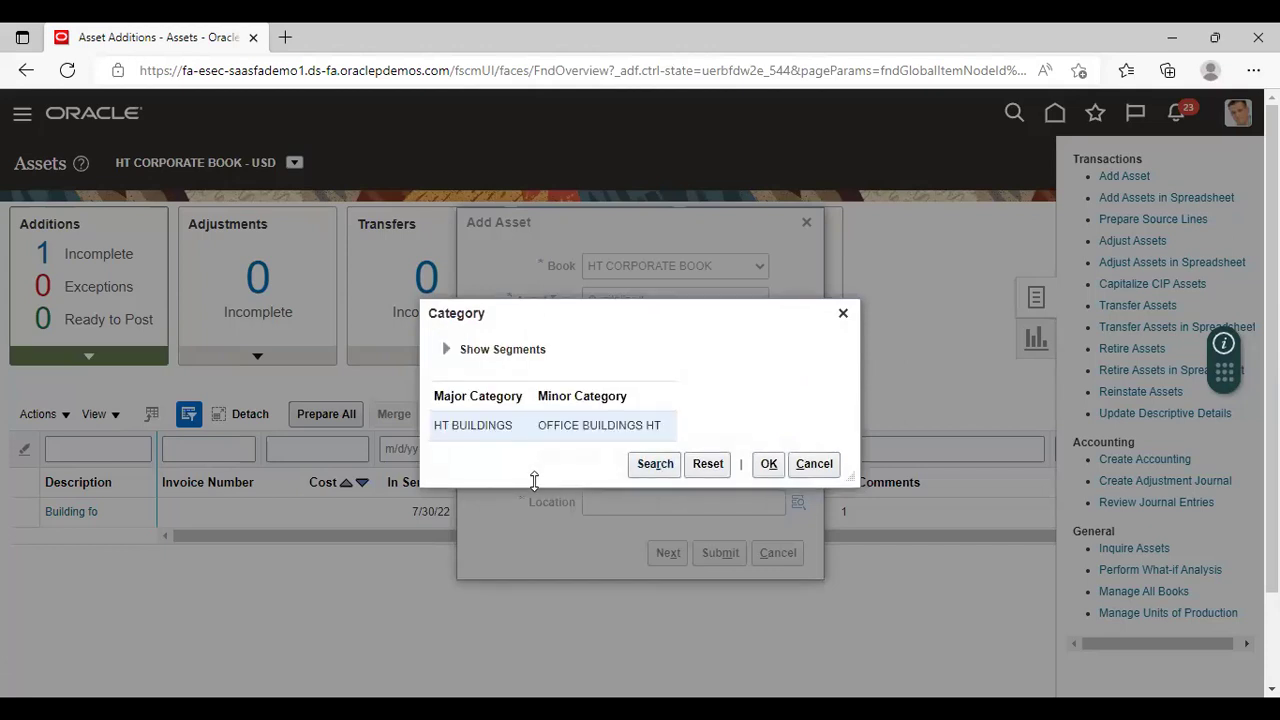
pyautogui.click(469, 426)
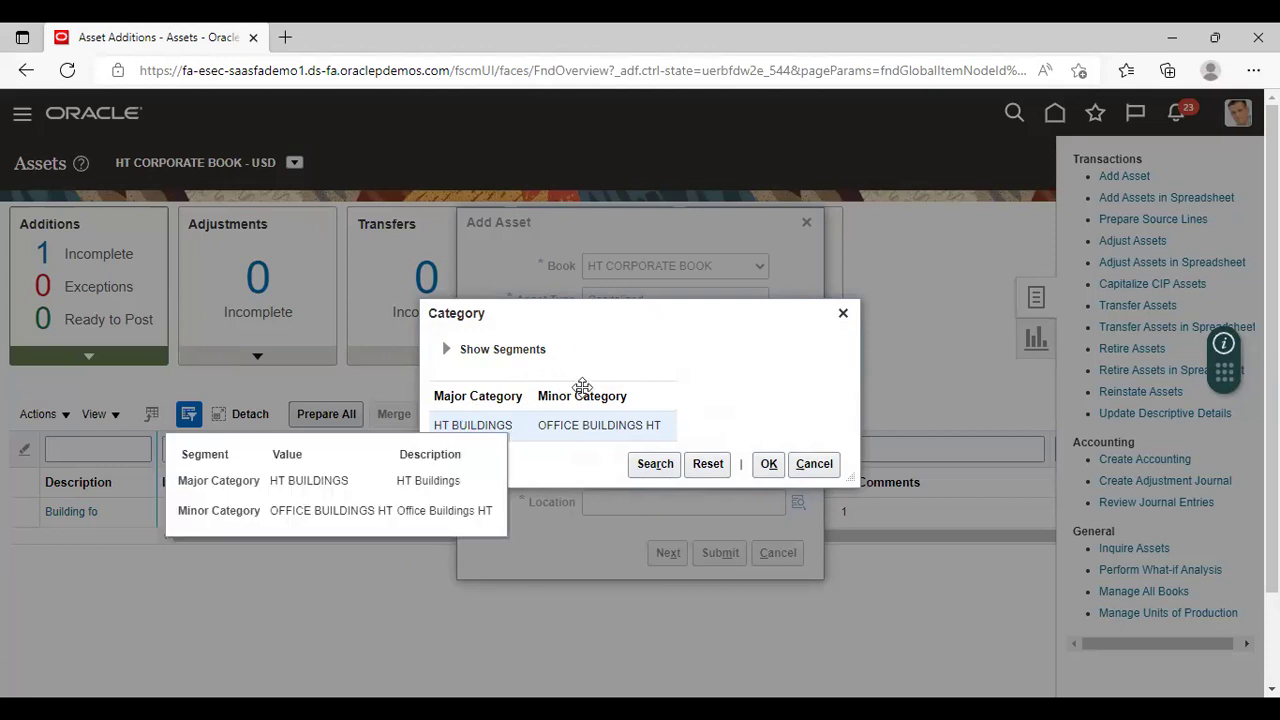
pyautogui.click(768, 464)
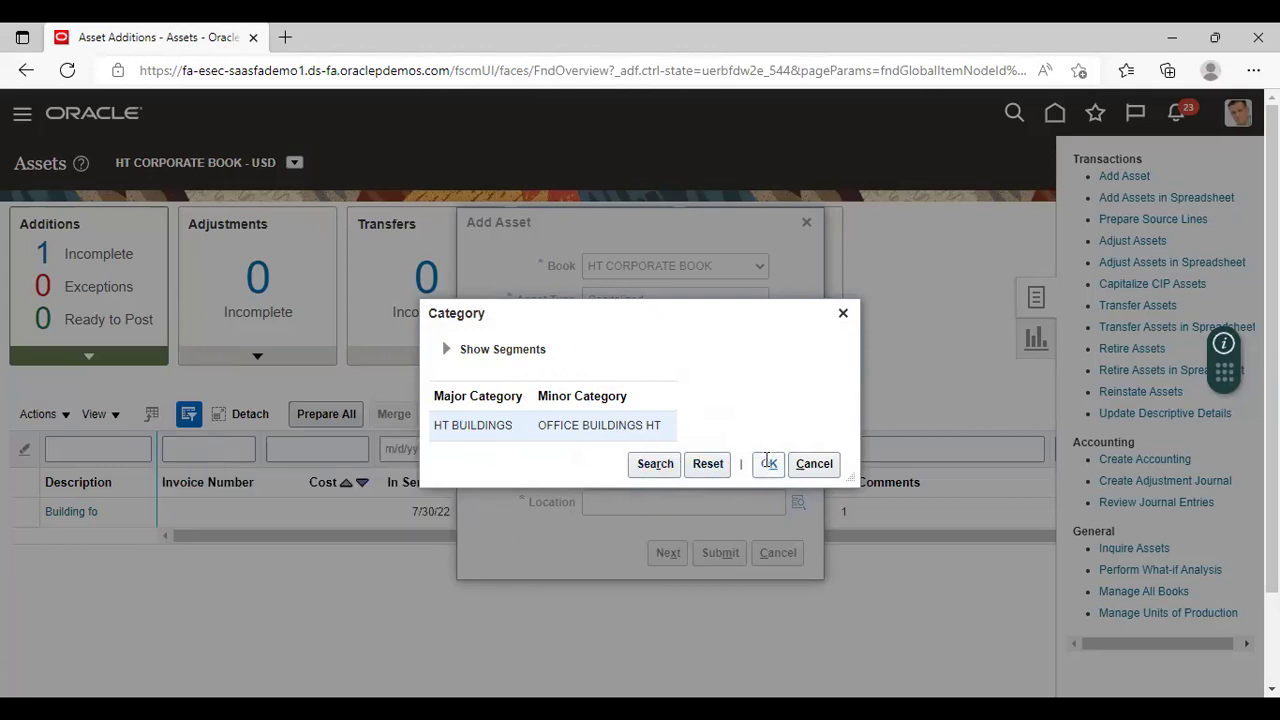
# - Enter the asset description Purchased-01 and a cost of 2500000
pyautogui.click(673, 362)
pyautogui.write('Purchased')
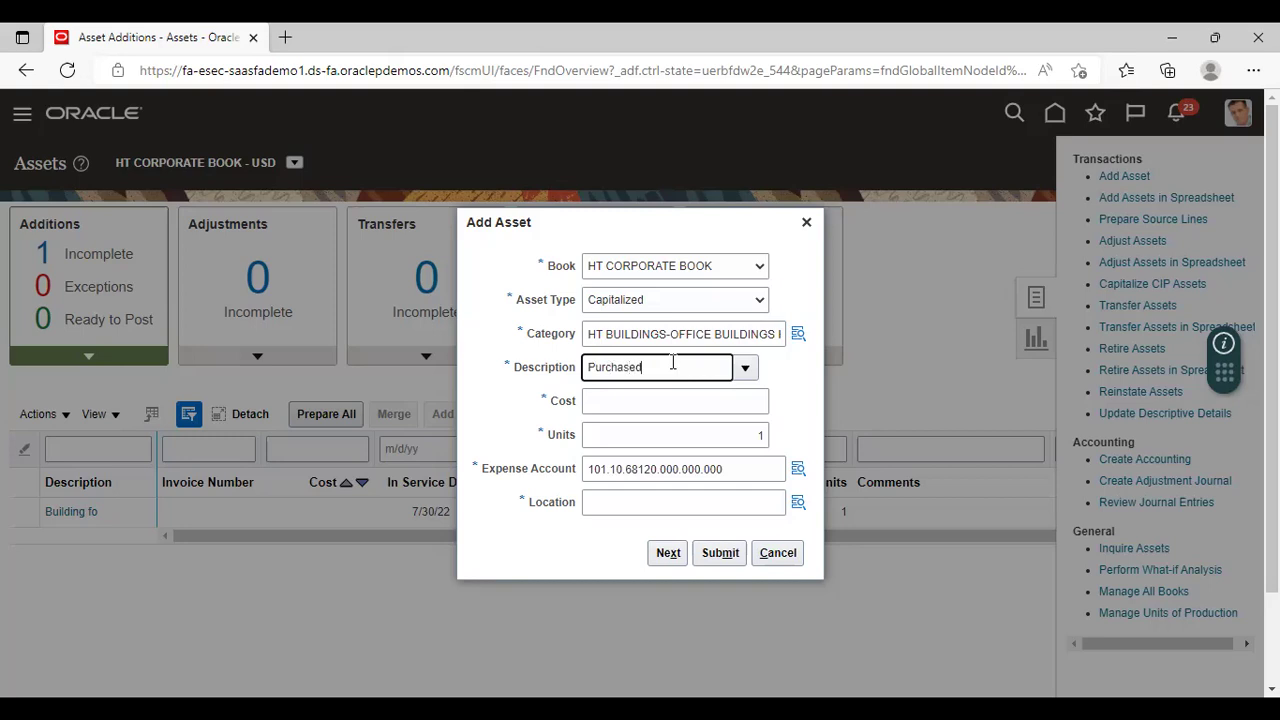
pyautogui.write('-01')
pyautogui.click(652, 394)
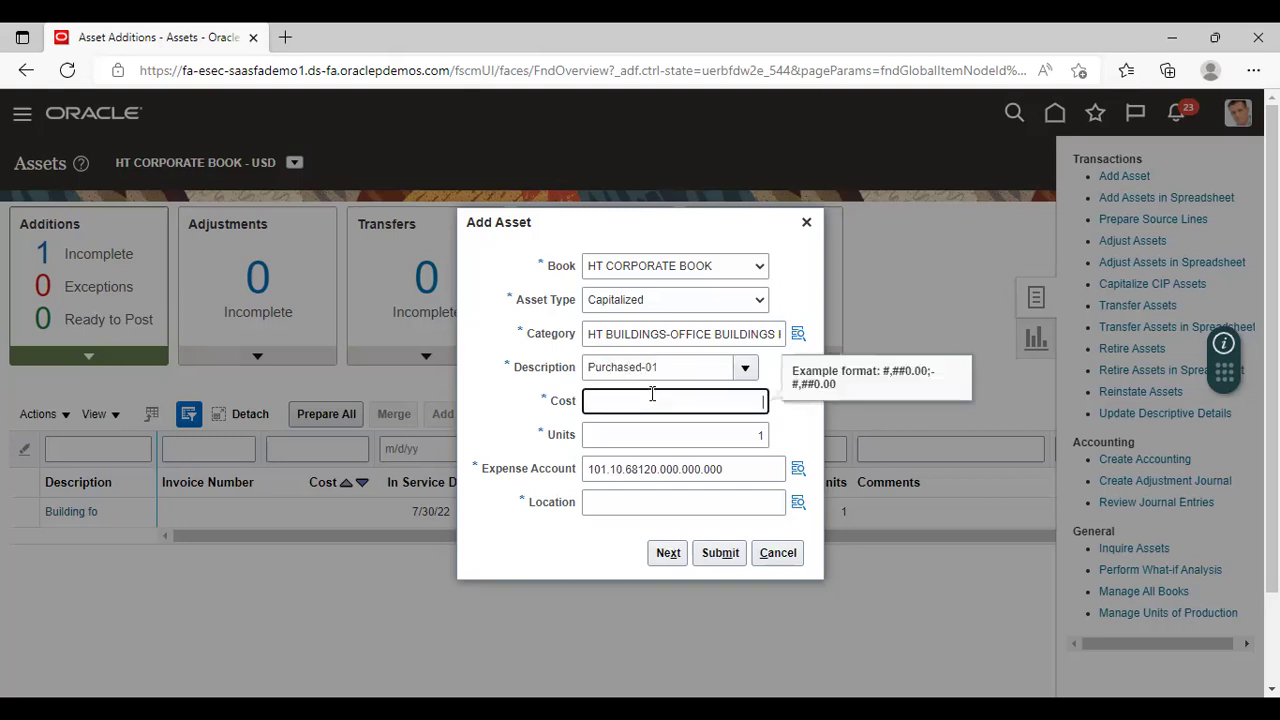
pyautogui.write('2500000')
# - Review the expense account segments of the new asset and accept the default combination
pyautogui.click(799, 469)
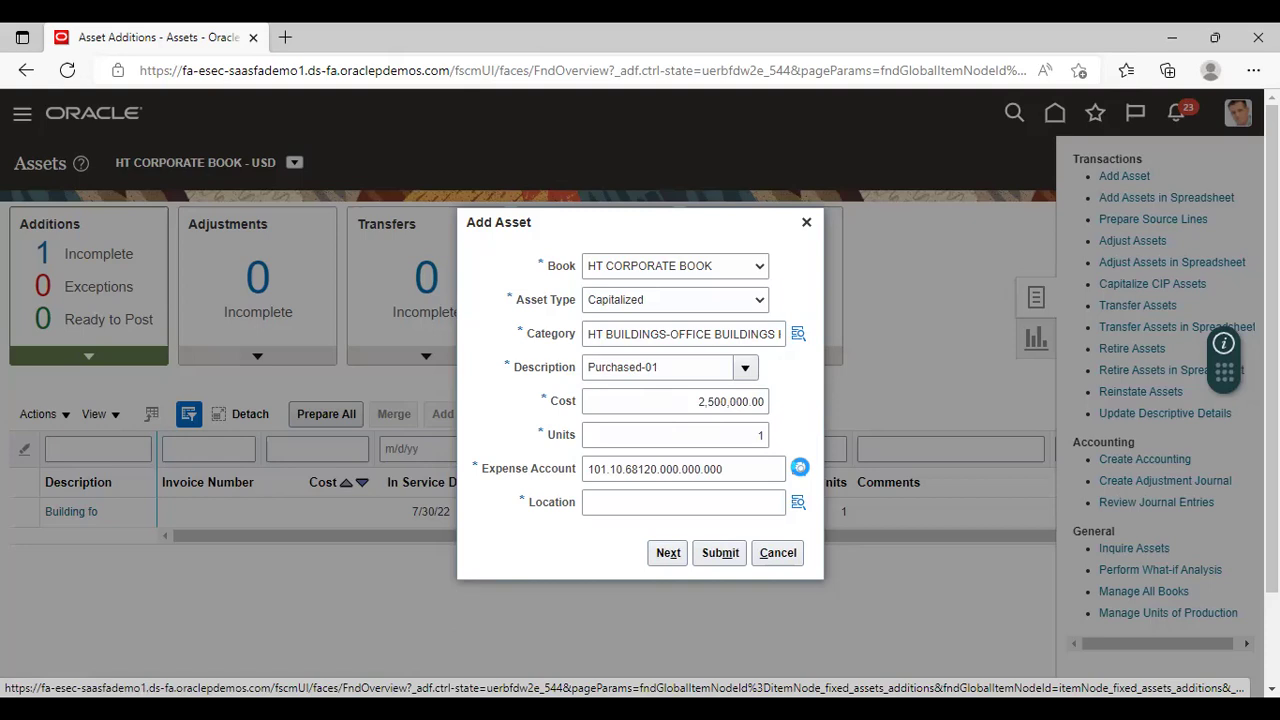
pyautogui.click(800, 467)
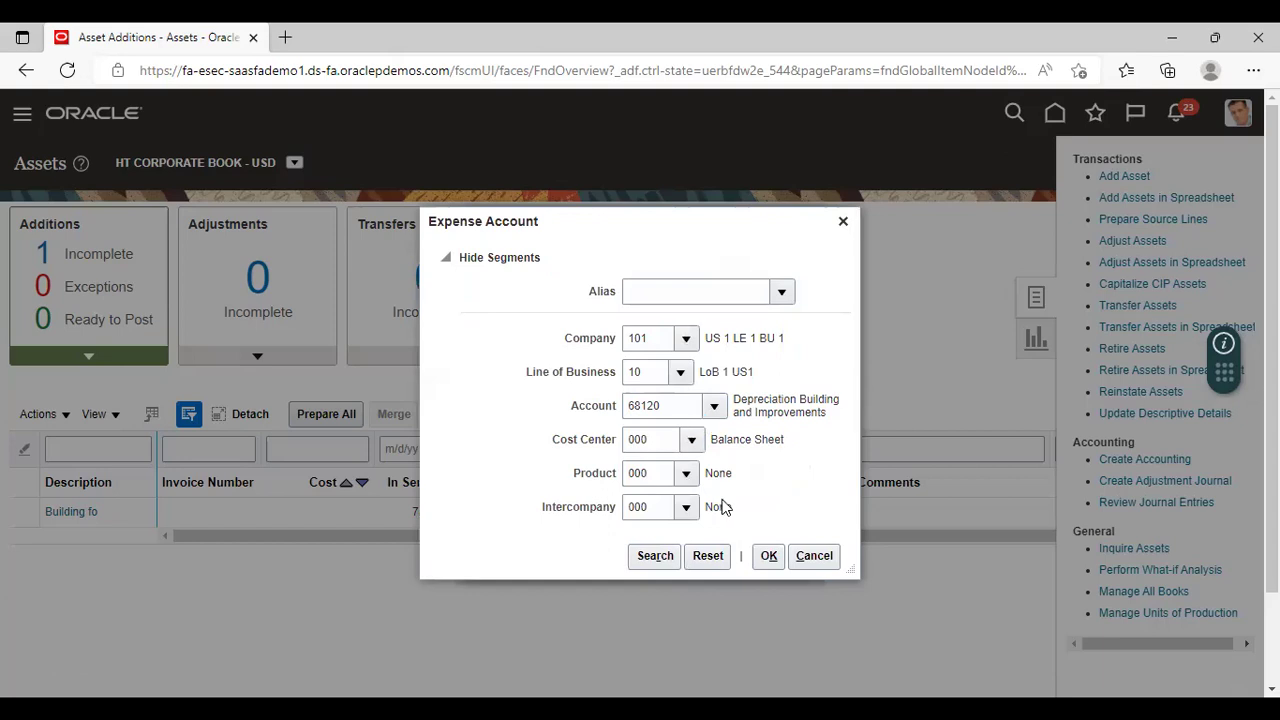
pyautogui.click(768, 556)
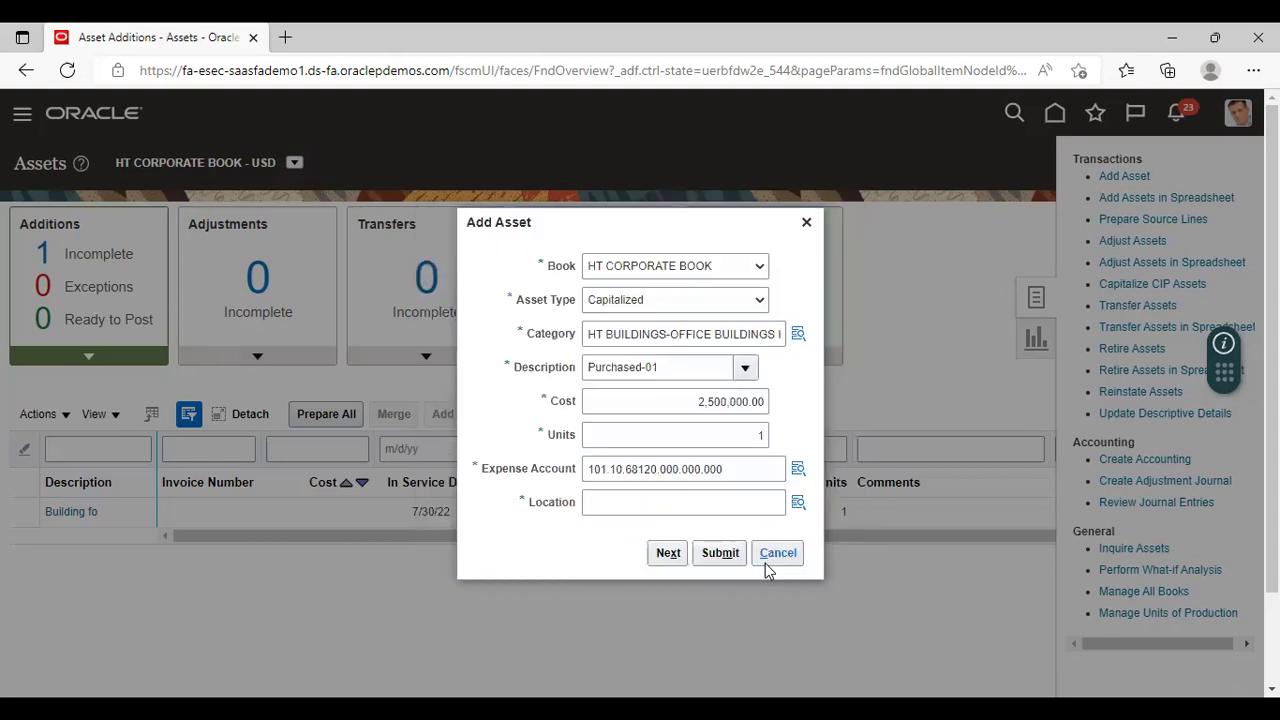
# - Set the asset location's country to AUSTRALIA and its state/county to BE (Berlin)
pyautogui.click(796, 501)
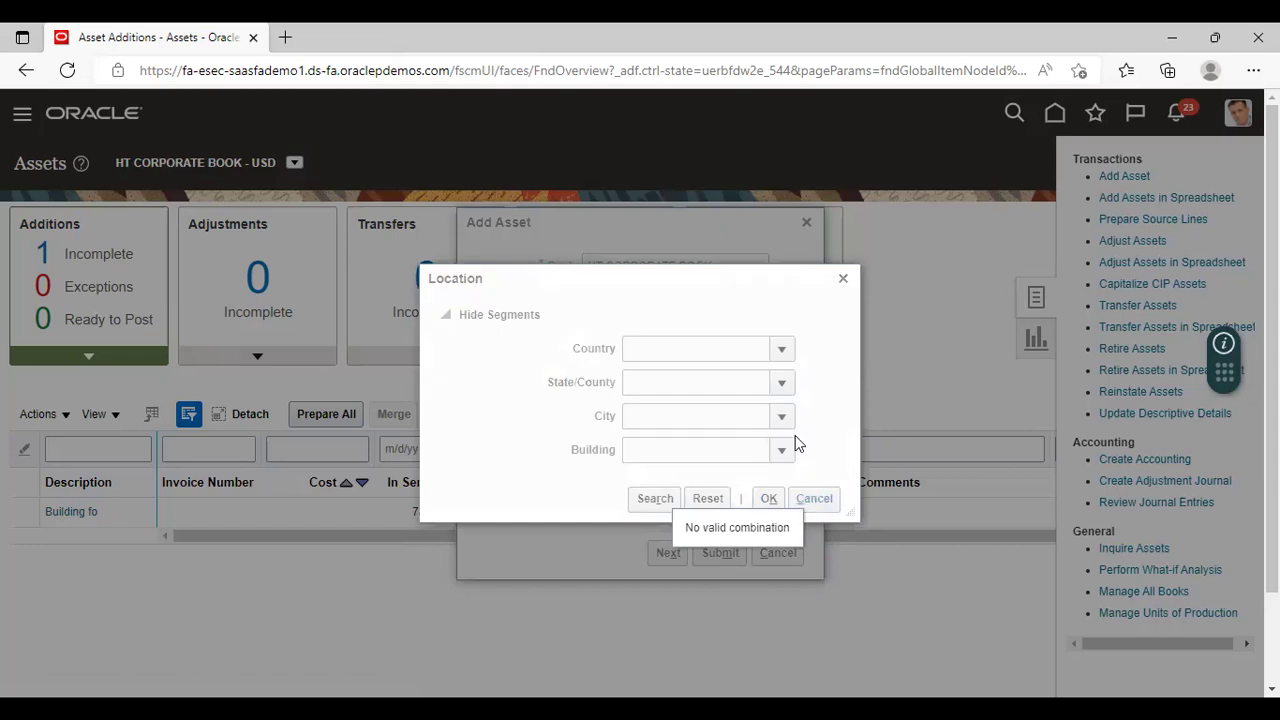
pyautogui.click(781, 352)
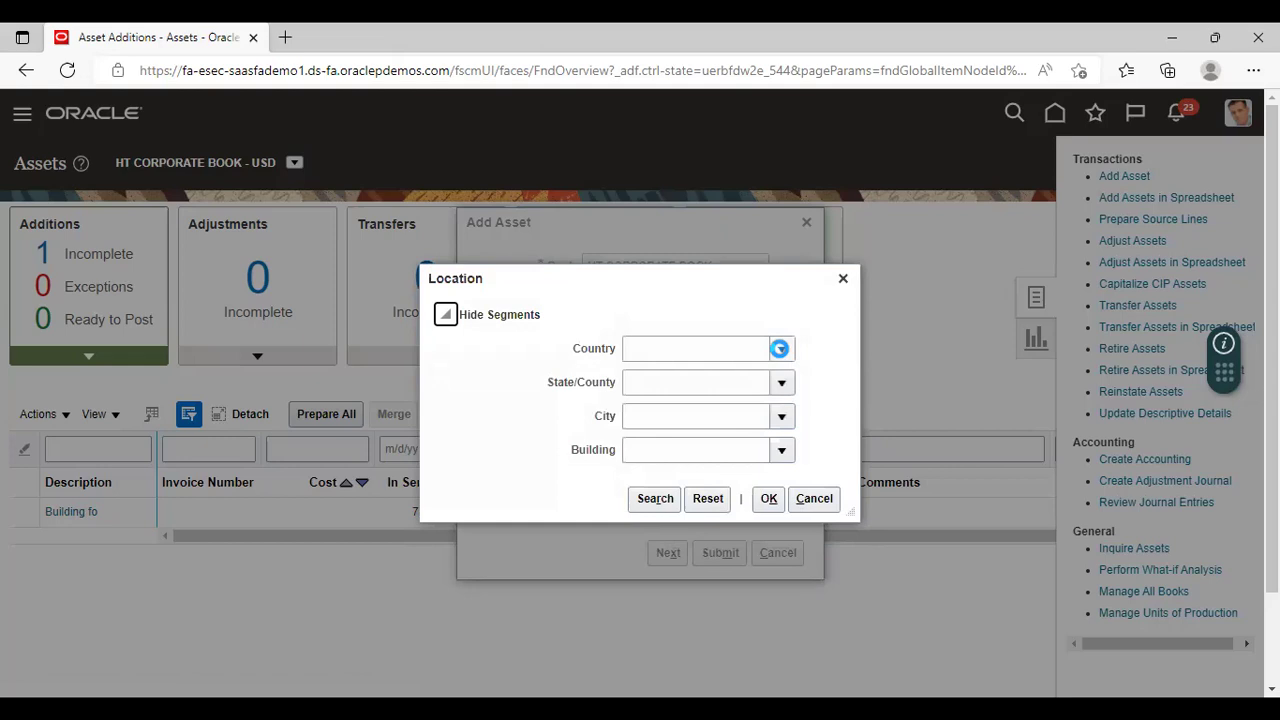
pyautogui.click(743, 388)
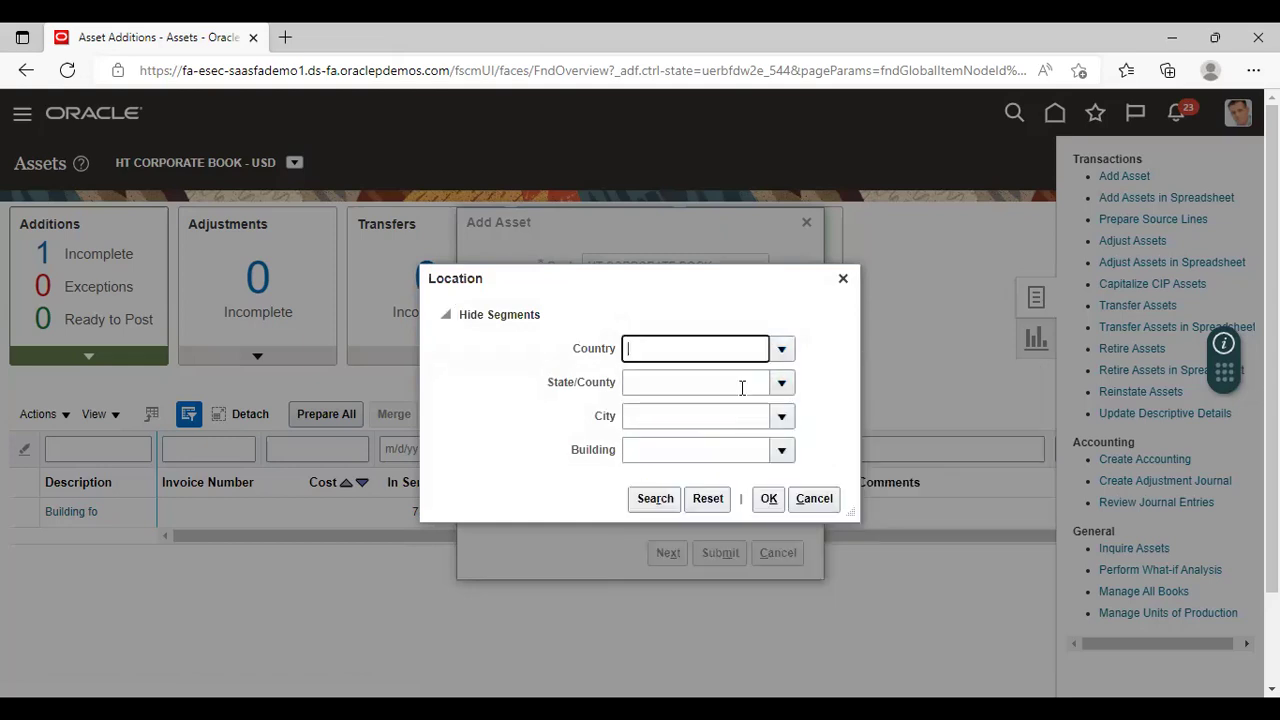
pyautogui.click(782, 384)
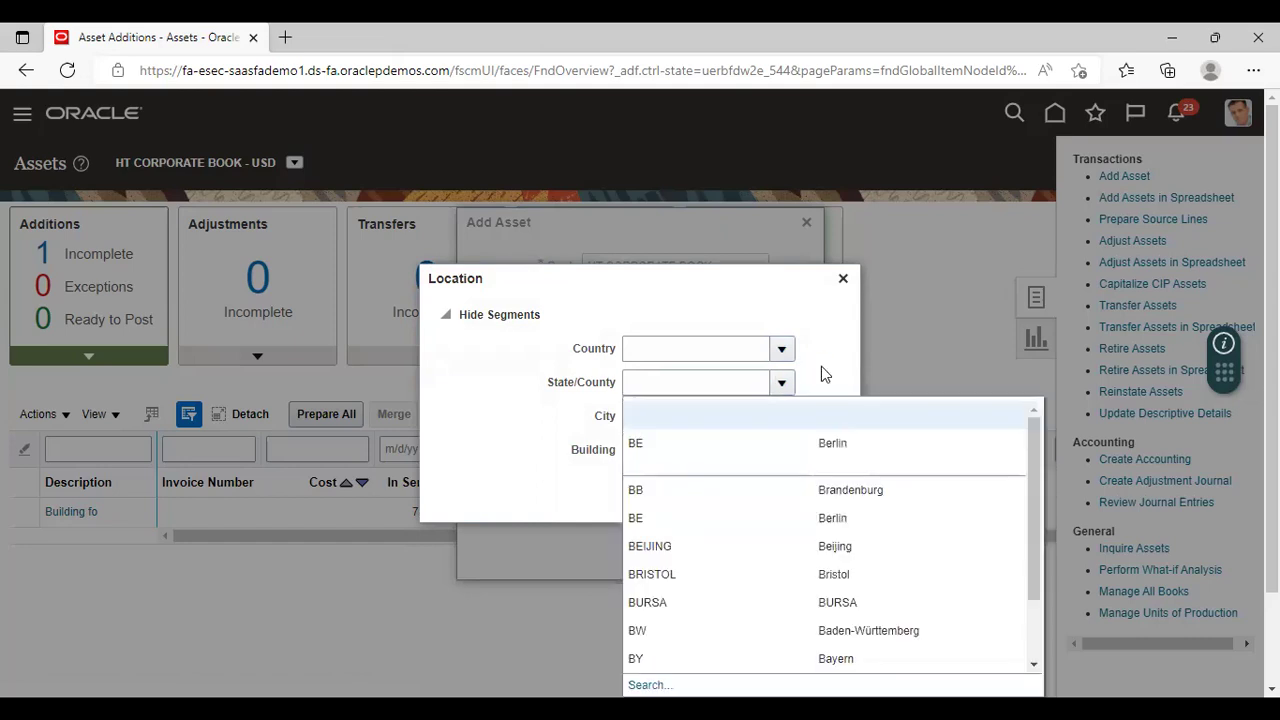
pyautogui.click(667, 444)
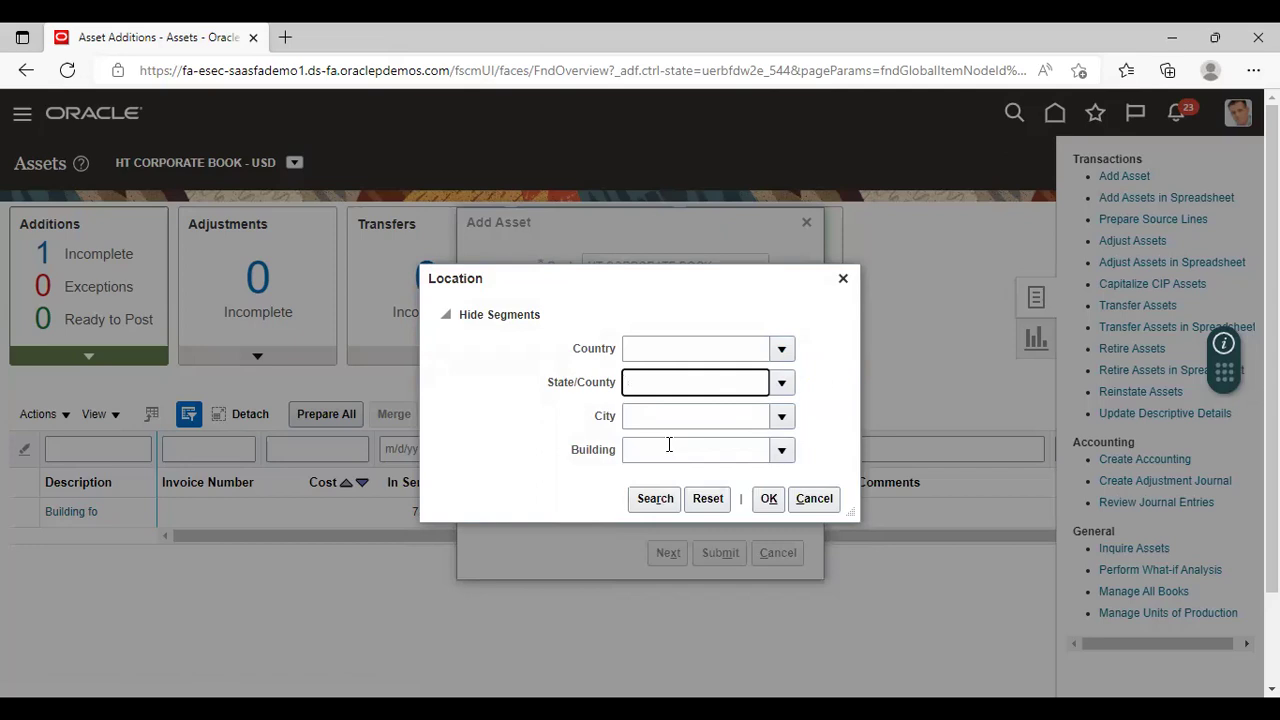
pyautogui.click(782, 348)
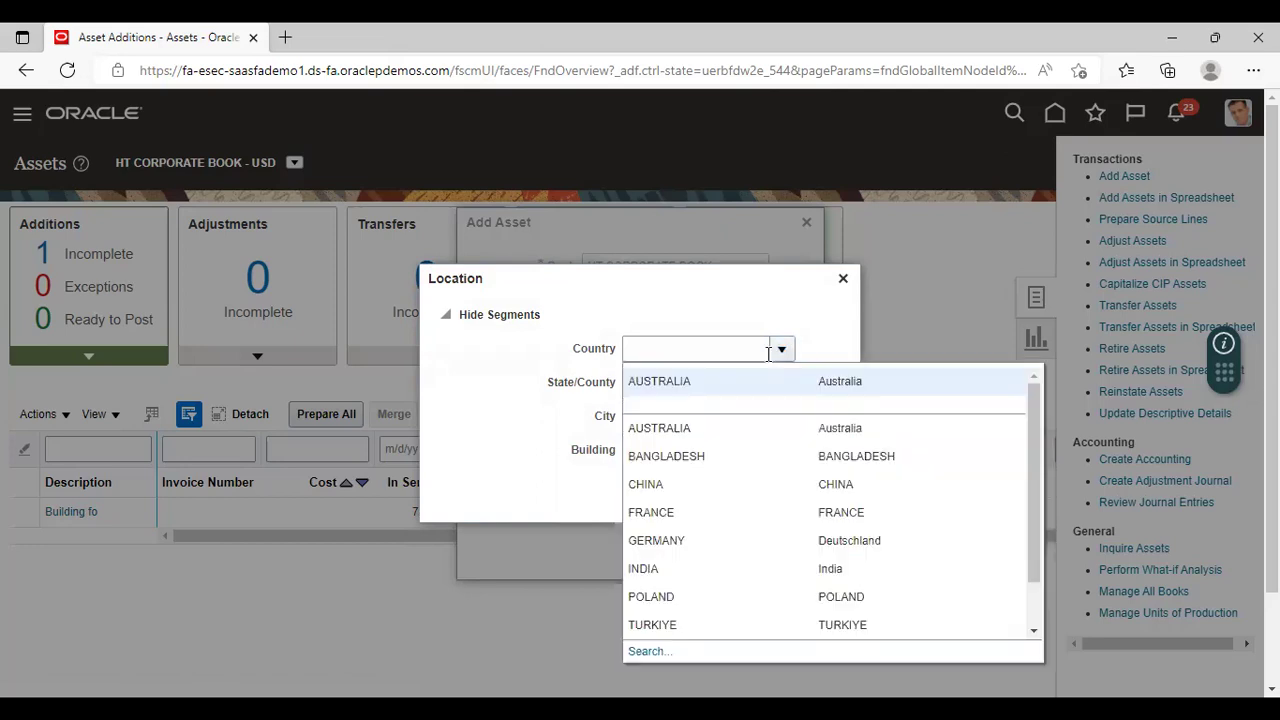
pyautogui.click(699, 384)
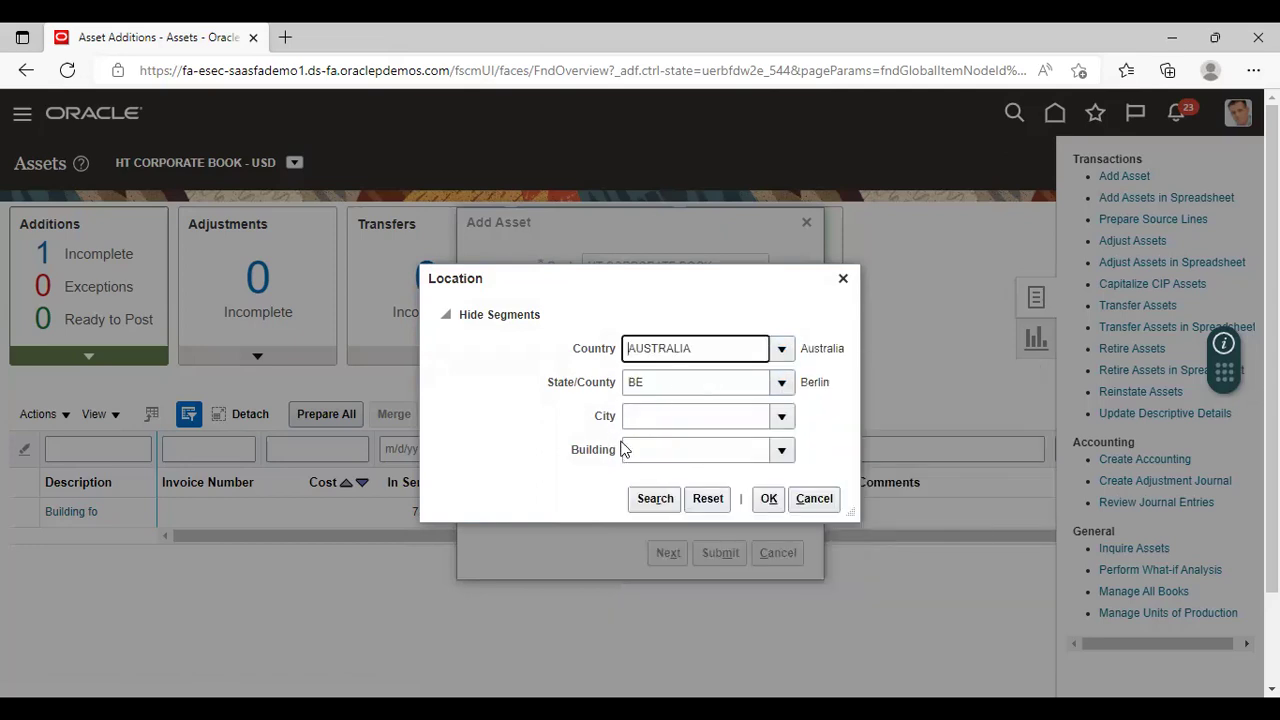
# - Complete the location with city AUSTIN and building OFFICE, and submit the asset
pyautogui.click(780, 416)
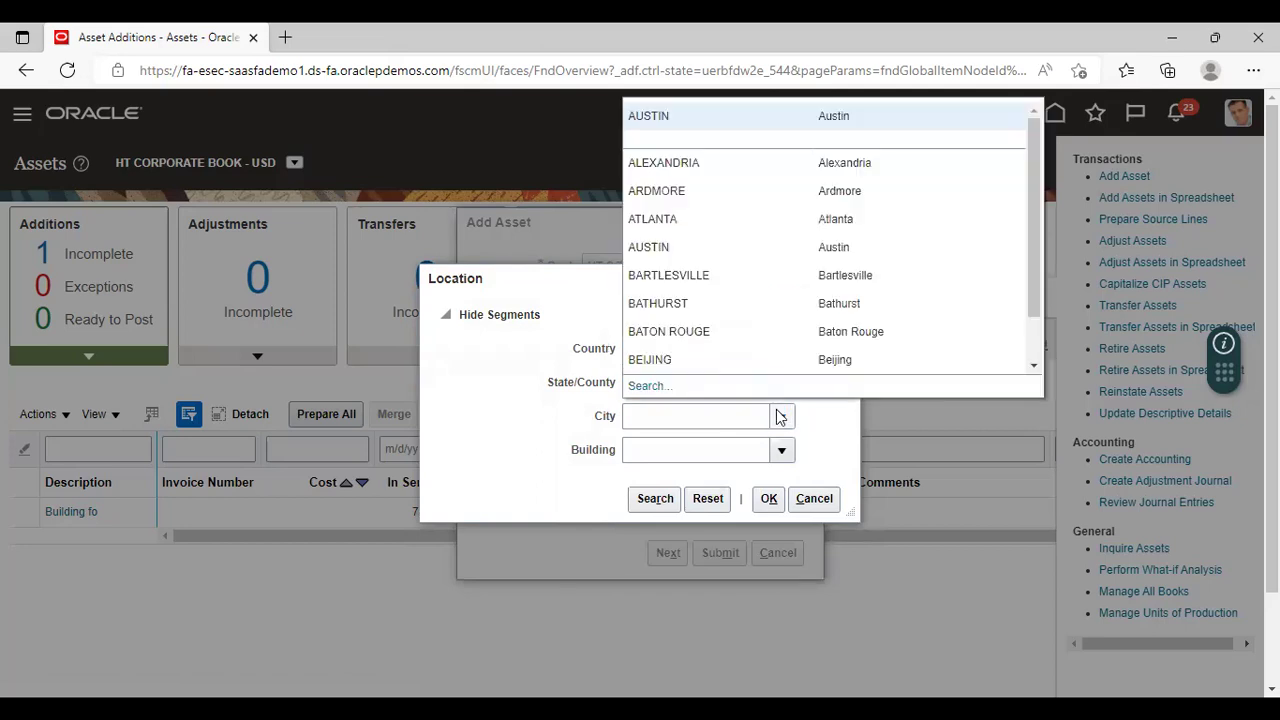
pyautogui.click(656, 119)
pyautogui.click(781, 450)
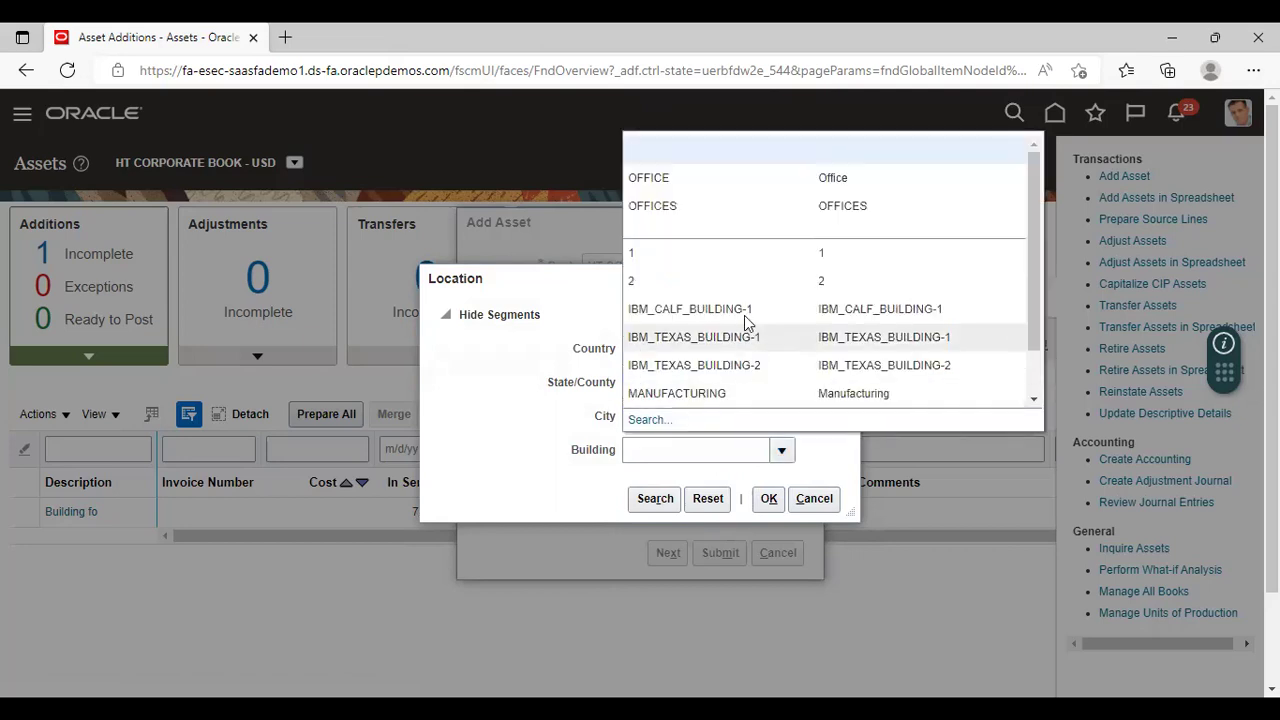
pyautogui.click(663, 176)
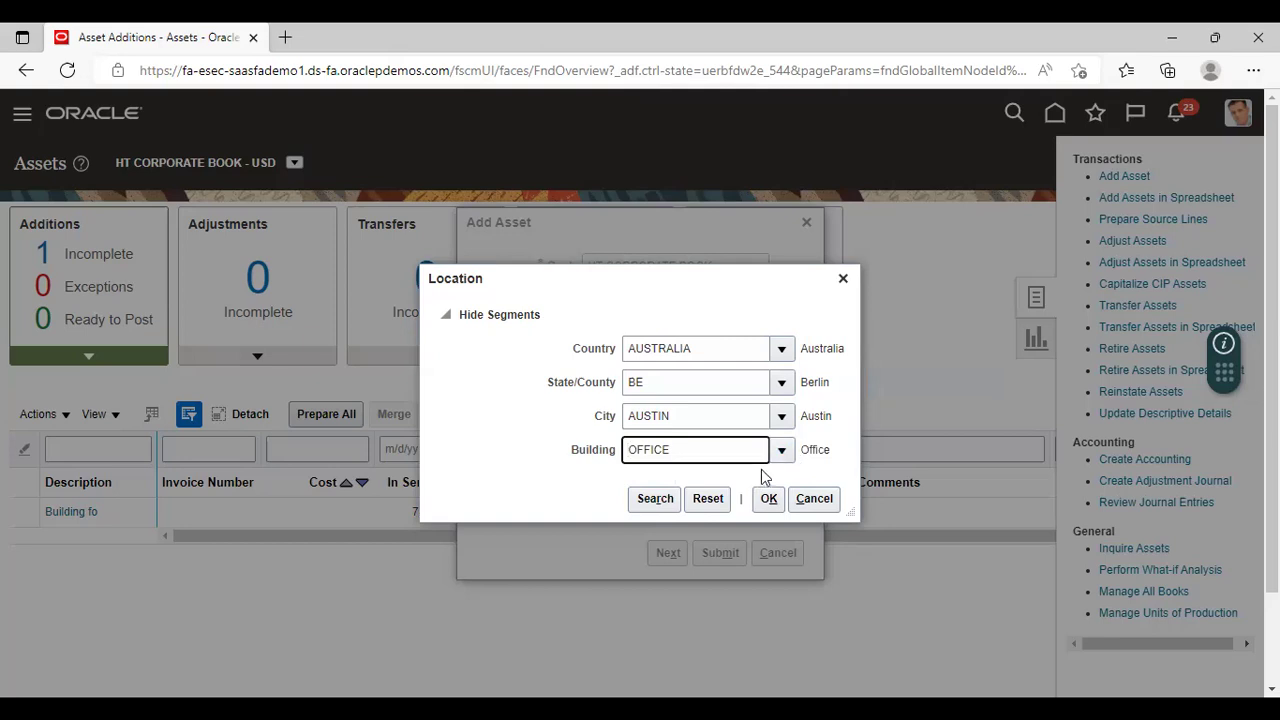
pyautogui.click(767, 499)
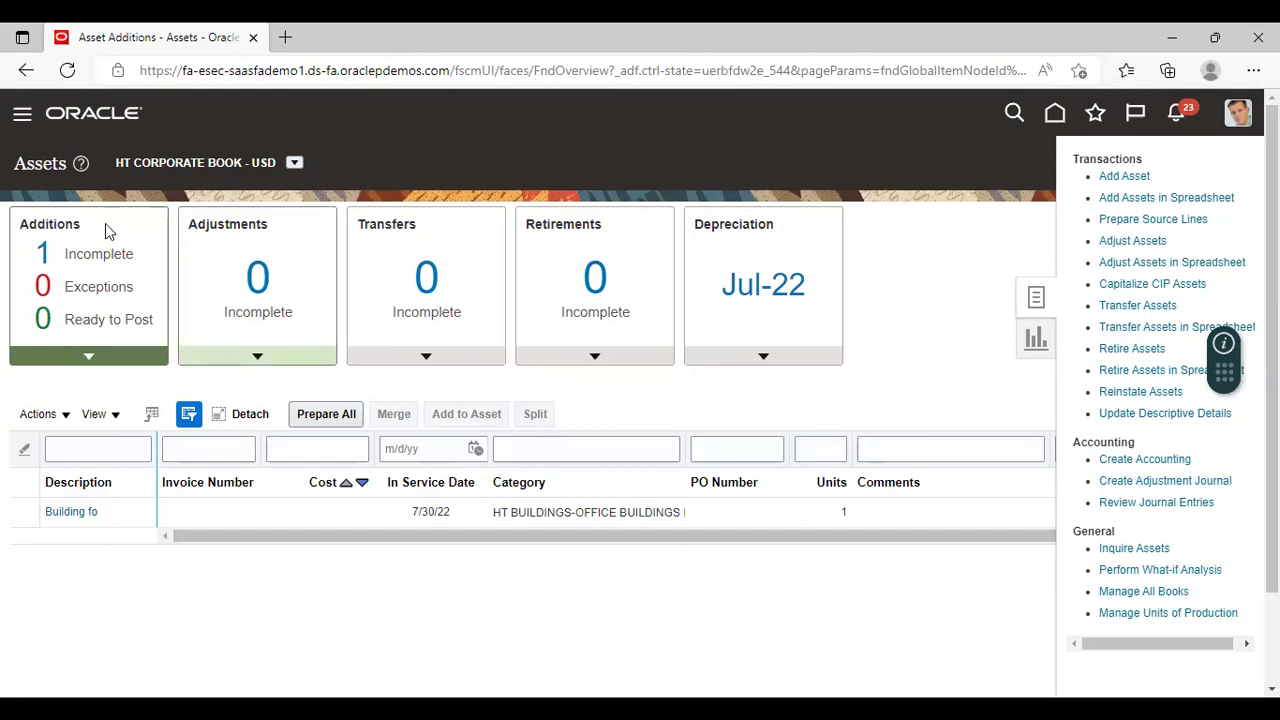
# - Open Asset Inquiry to check the recent additions for the new Purchased-01 asset
pyautogui.click(22, 115)
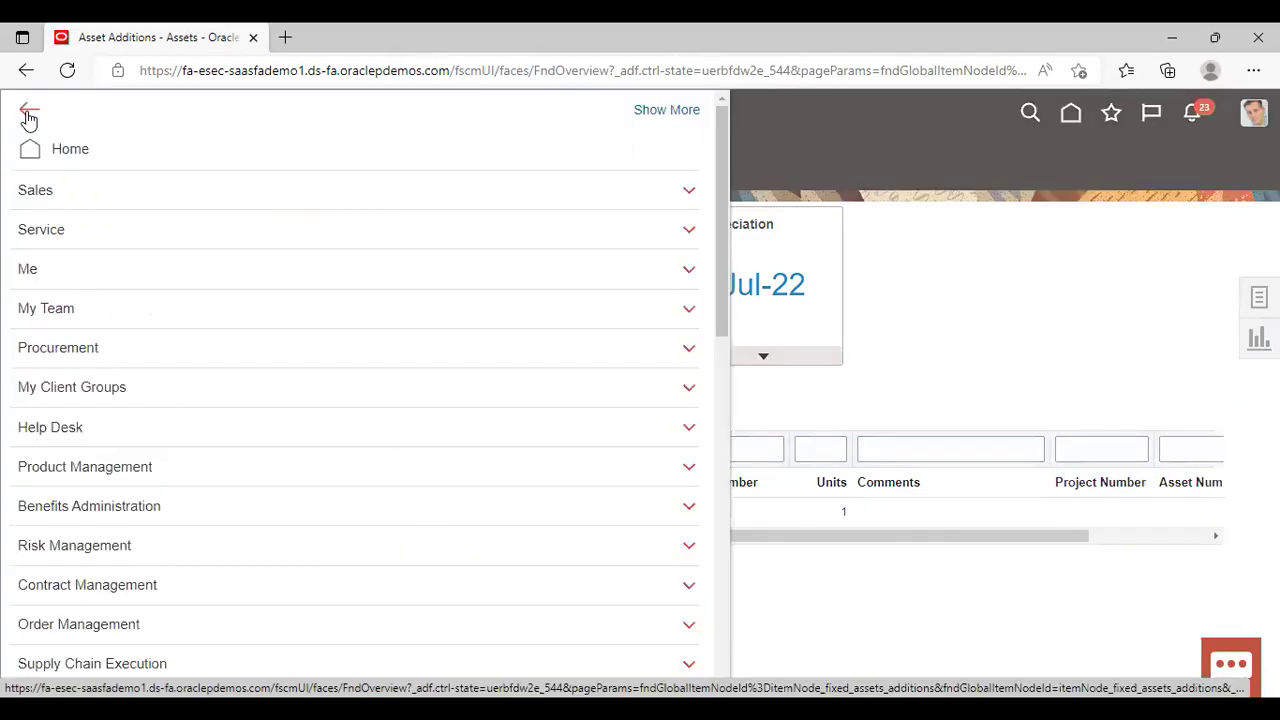
pyautogui.scroll(-5, 203, 545)
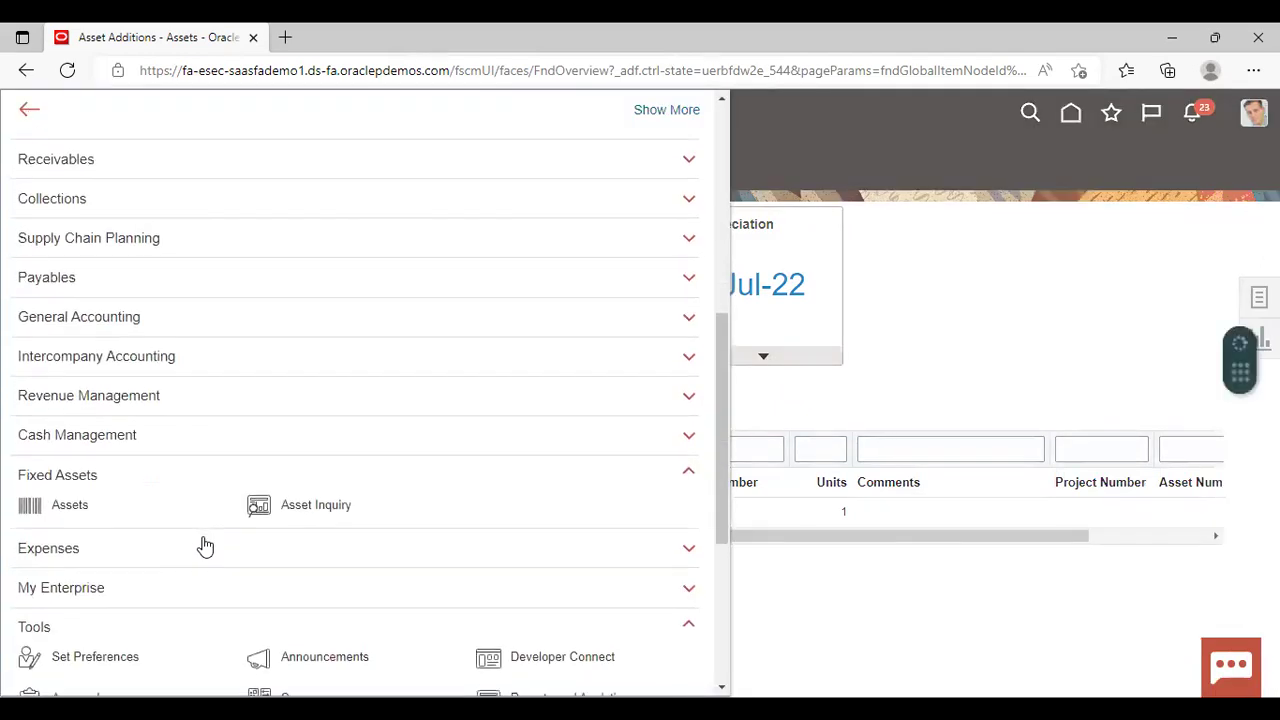
pyautogui.click(290, 515)
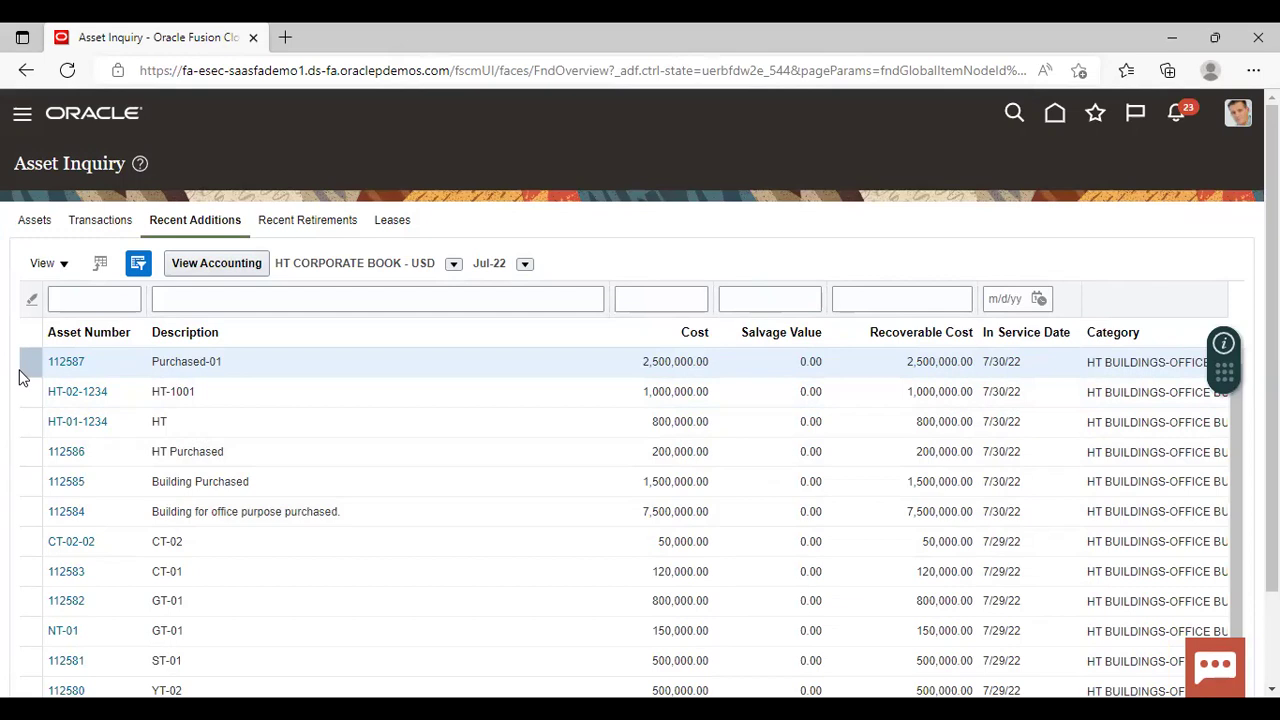
# - Return from Asset Inquiry to the Assets work area under Fixed Assets
pyautogui.click(24, 116)
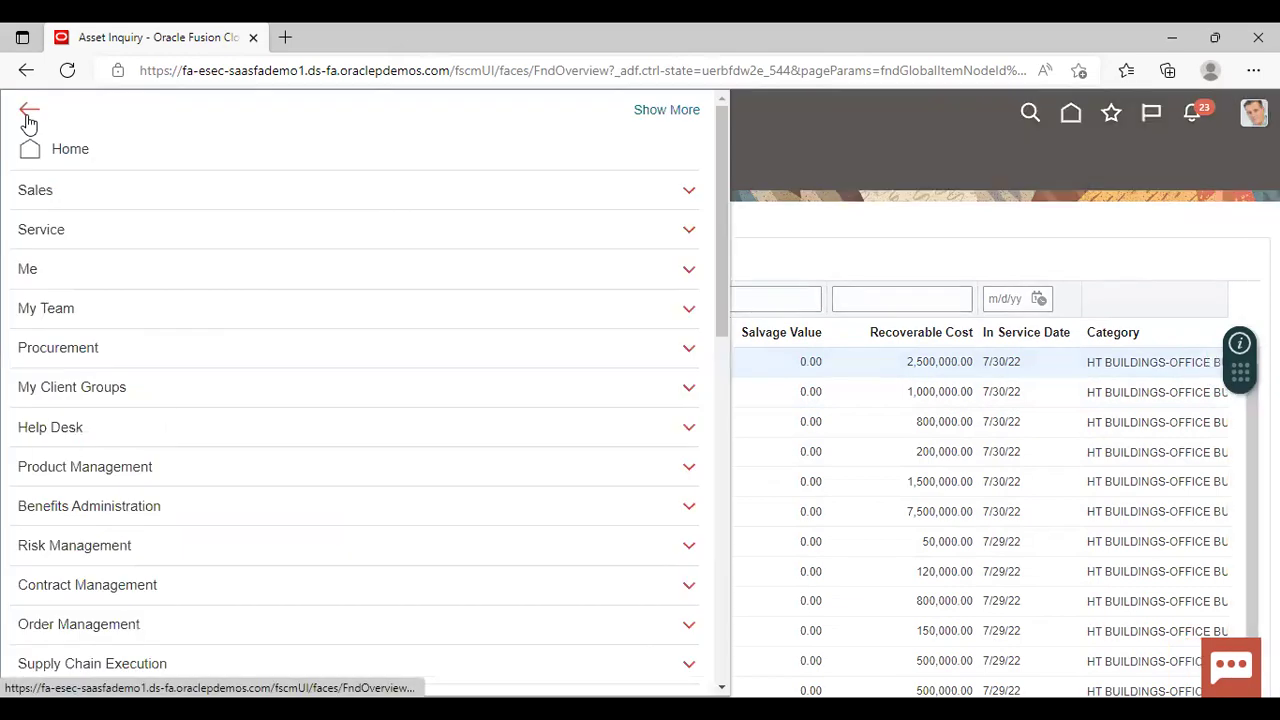
pyautogui.scroll(-6, 237, 606)
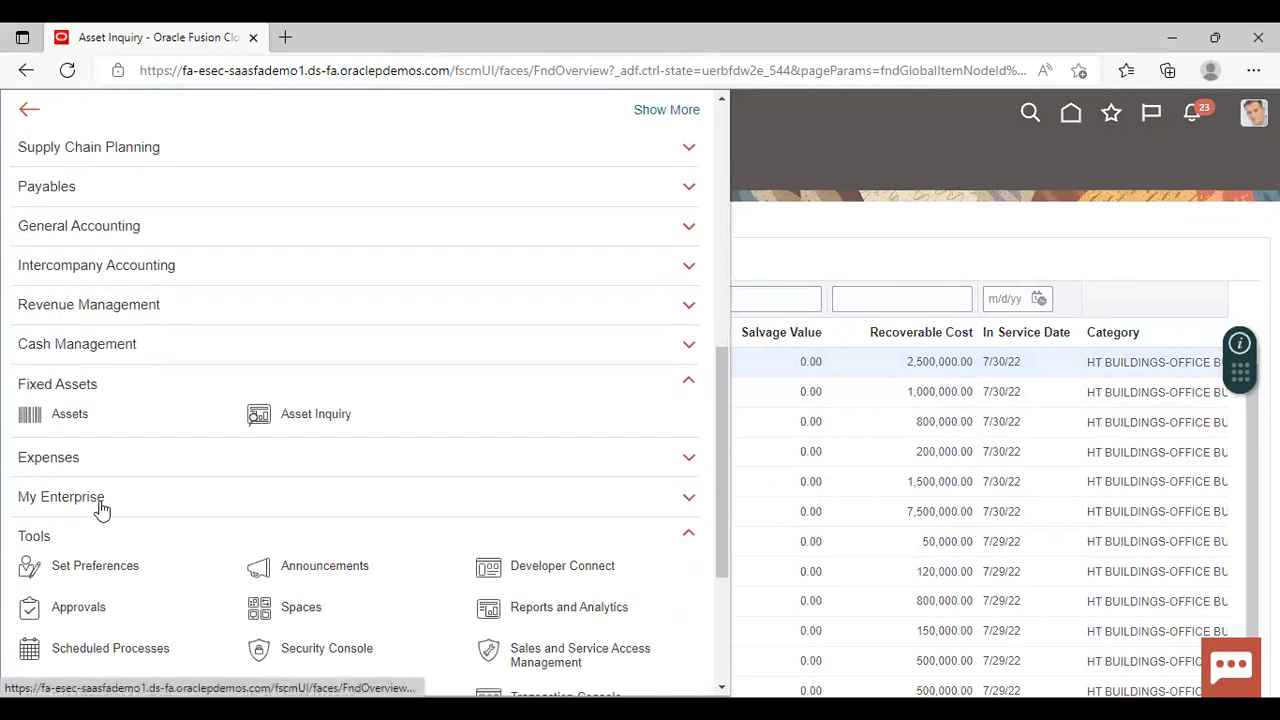
pyautogui.click(81, 420)
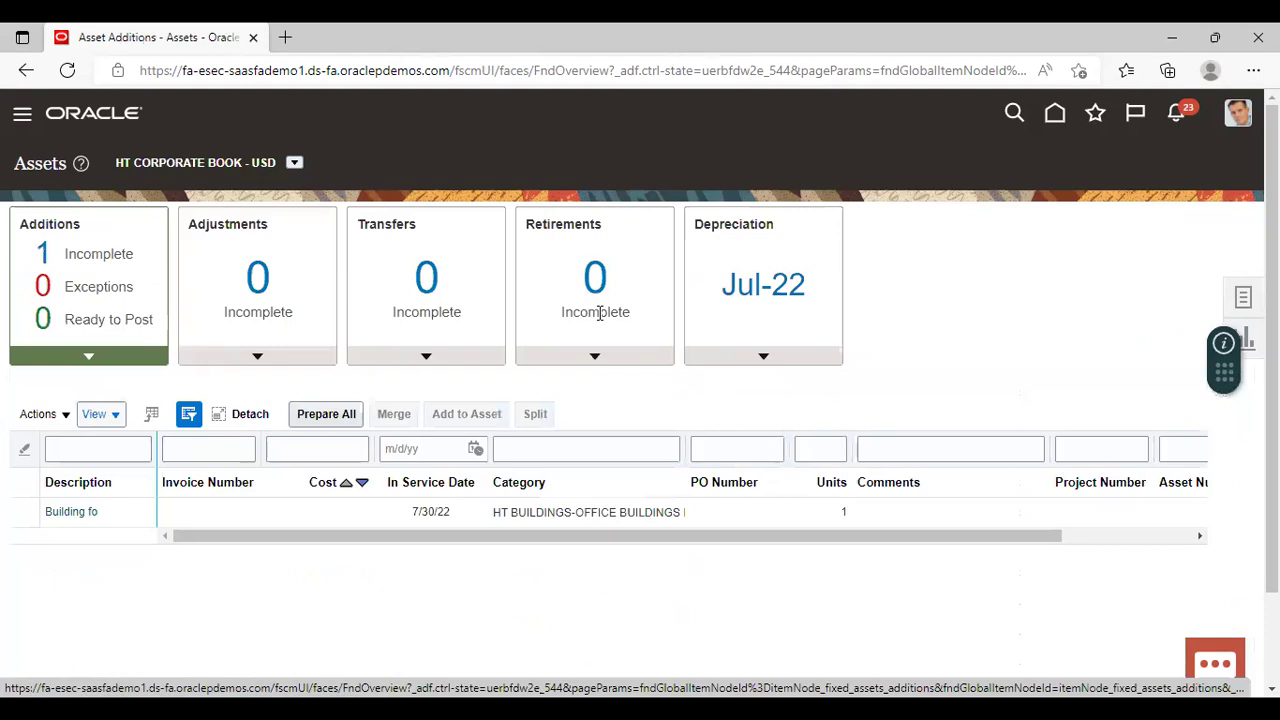
# - Start adding a capitalized asset in HT CORPORATE BOOK, category HT BUILDINGS-OFFICE BUILDINGS HT, with description Purchase-02 and cost 1,500,000
pyautogui.click(1244, 300)
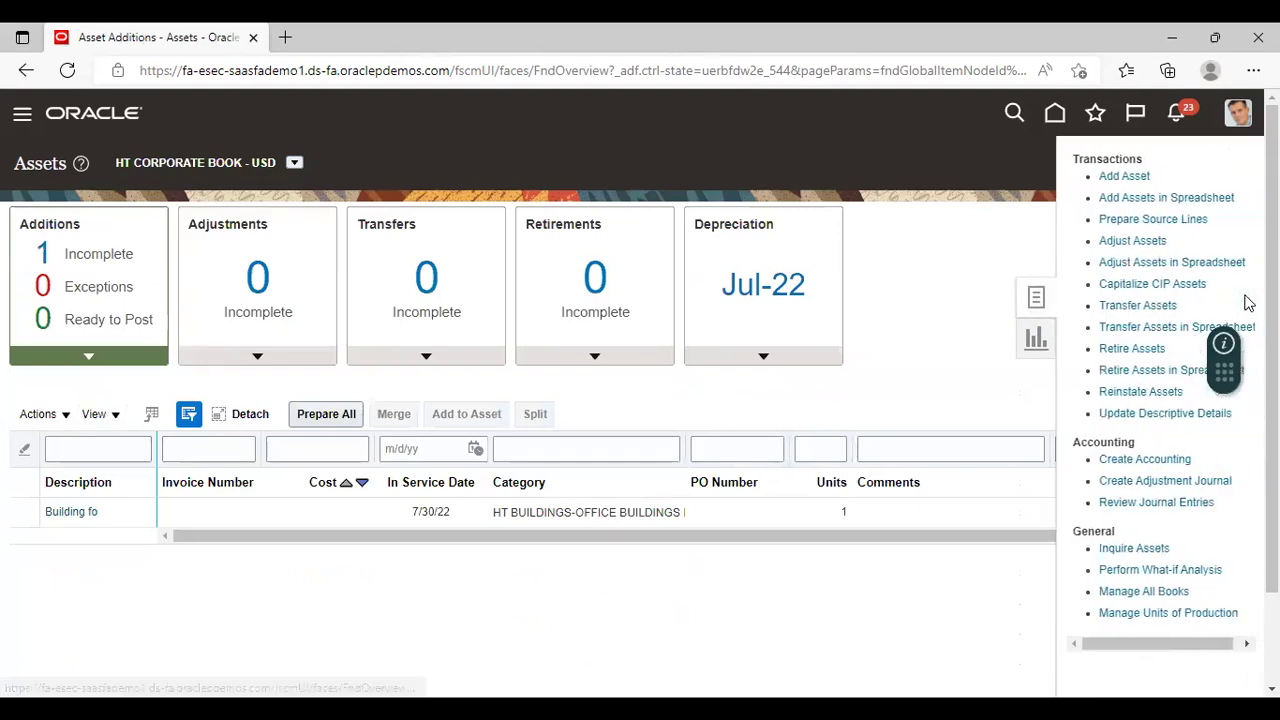
pyautogui.click(1115, 175)
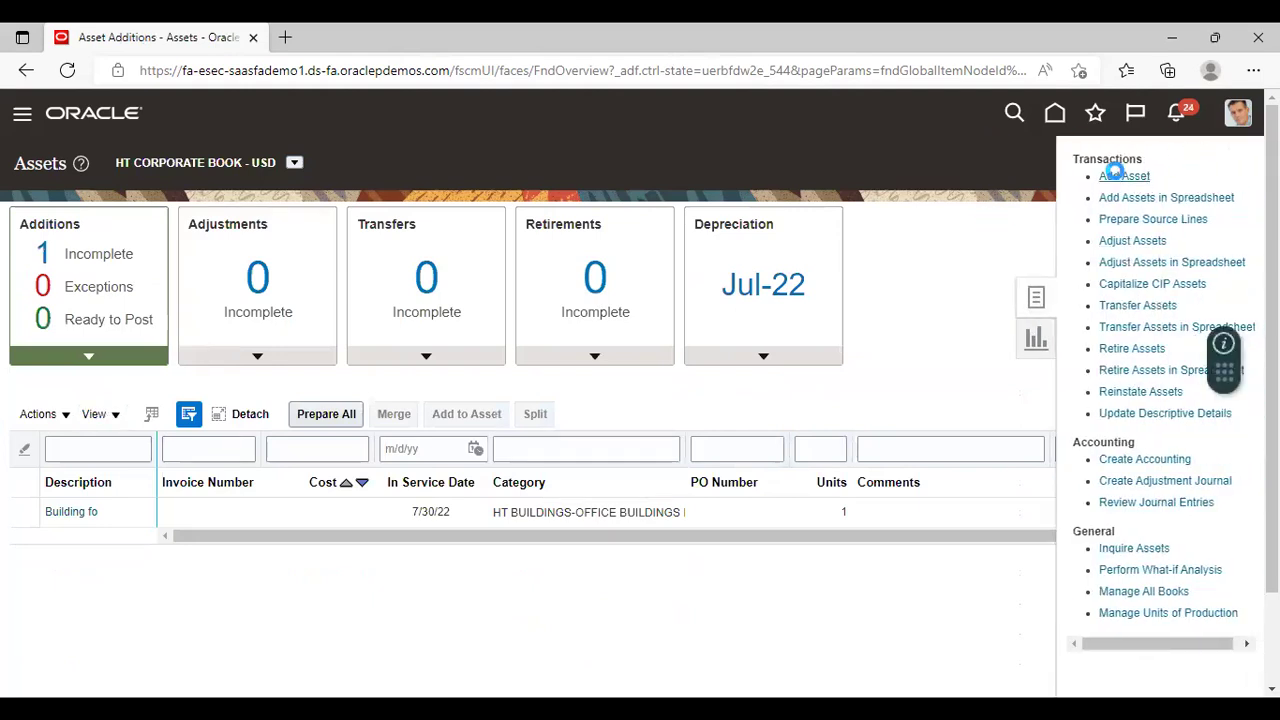
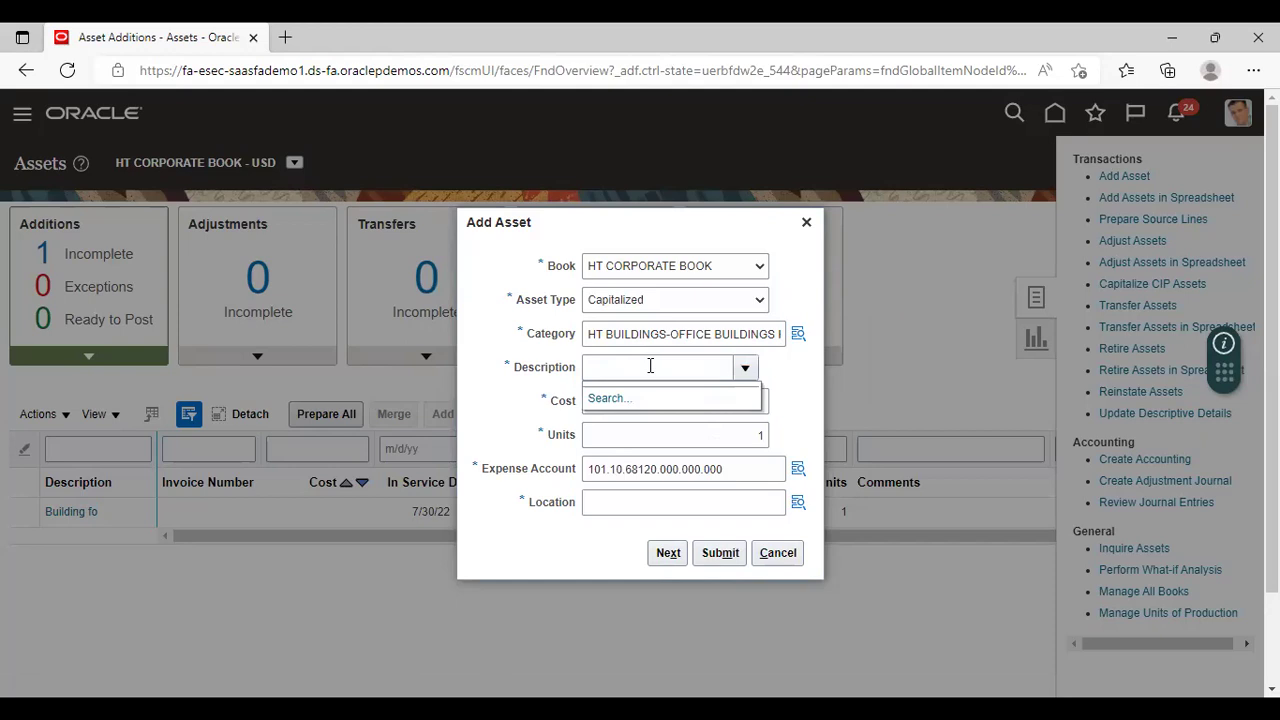
pyautogui.click(650, 366)
pyautogui.write('P')
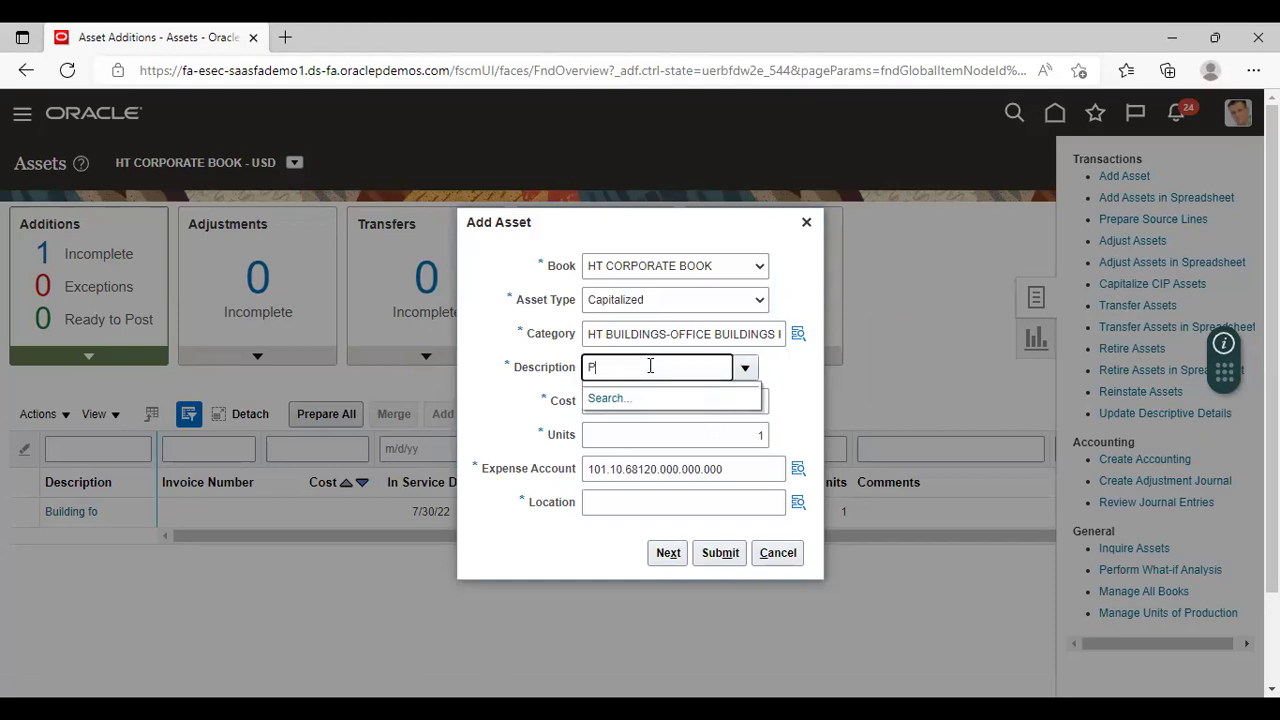
pyautogui.write('urchase-02')
pyautogui.click(785, 405)
pyautogui.click(648, 403)
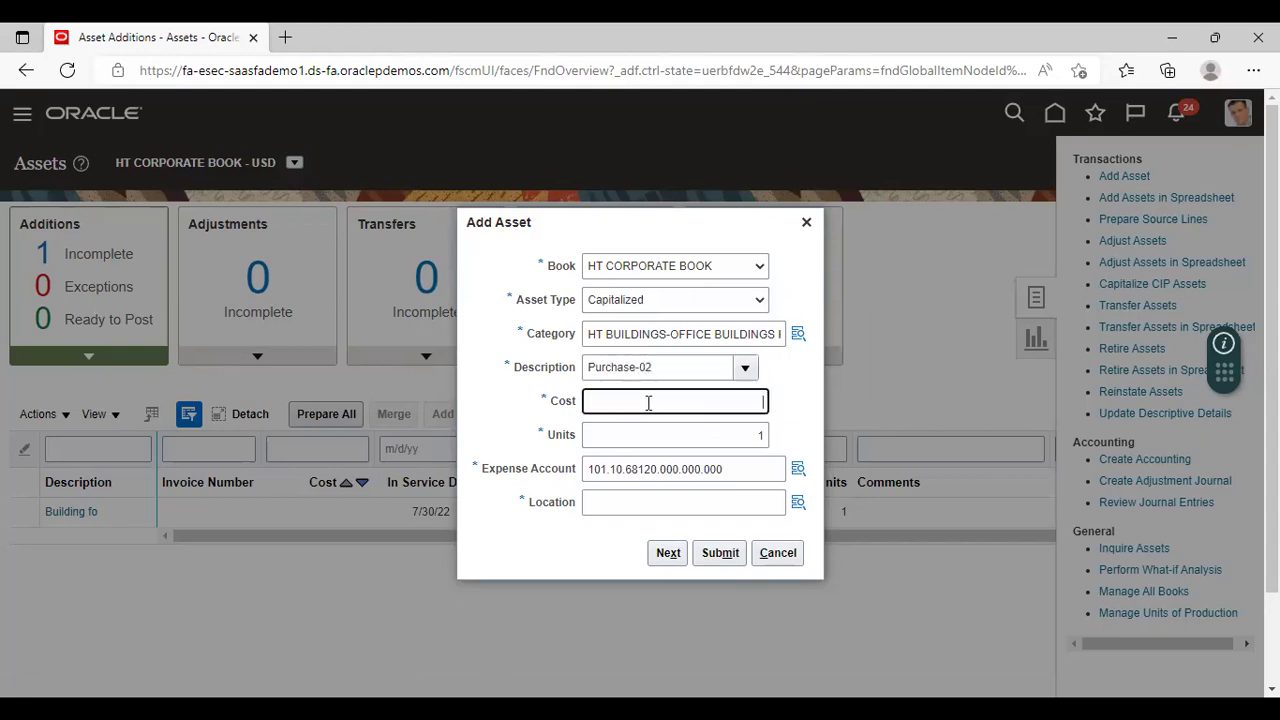
pyautogui.write('1500000')
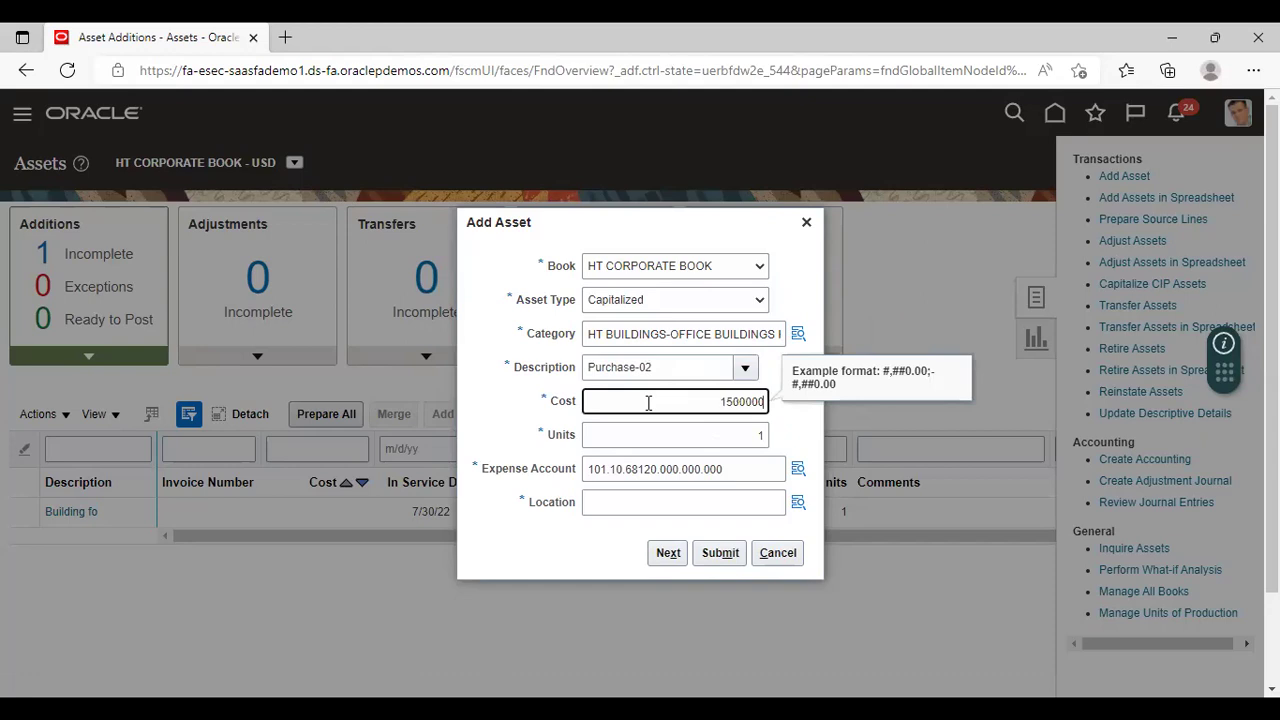
# - Set the asset's location to country AUSTRALIA, state/county BE (Berlin), city AUSTIN and building OFFICE
pyautogui.click(797, 500)
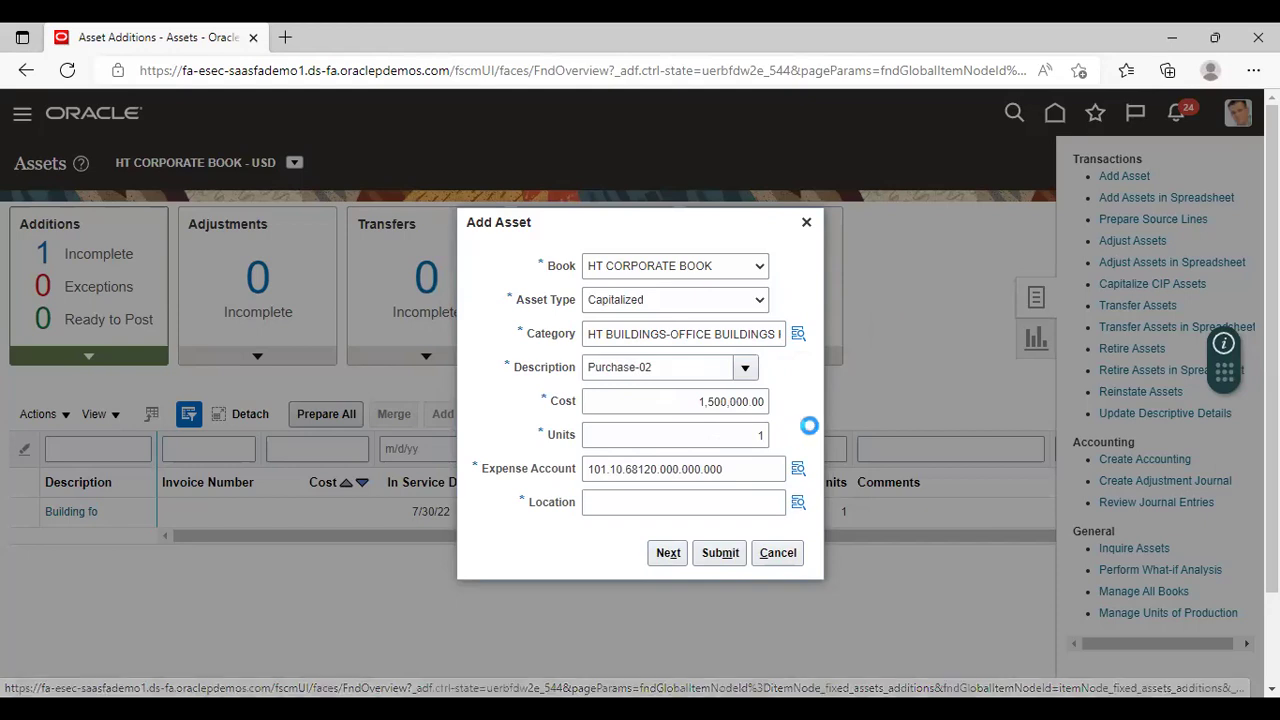
pyautogui.click(785, 355)
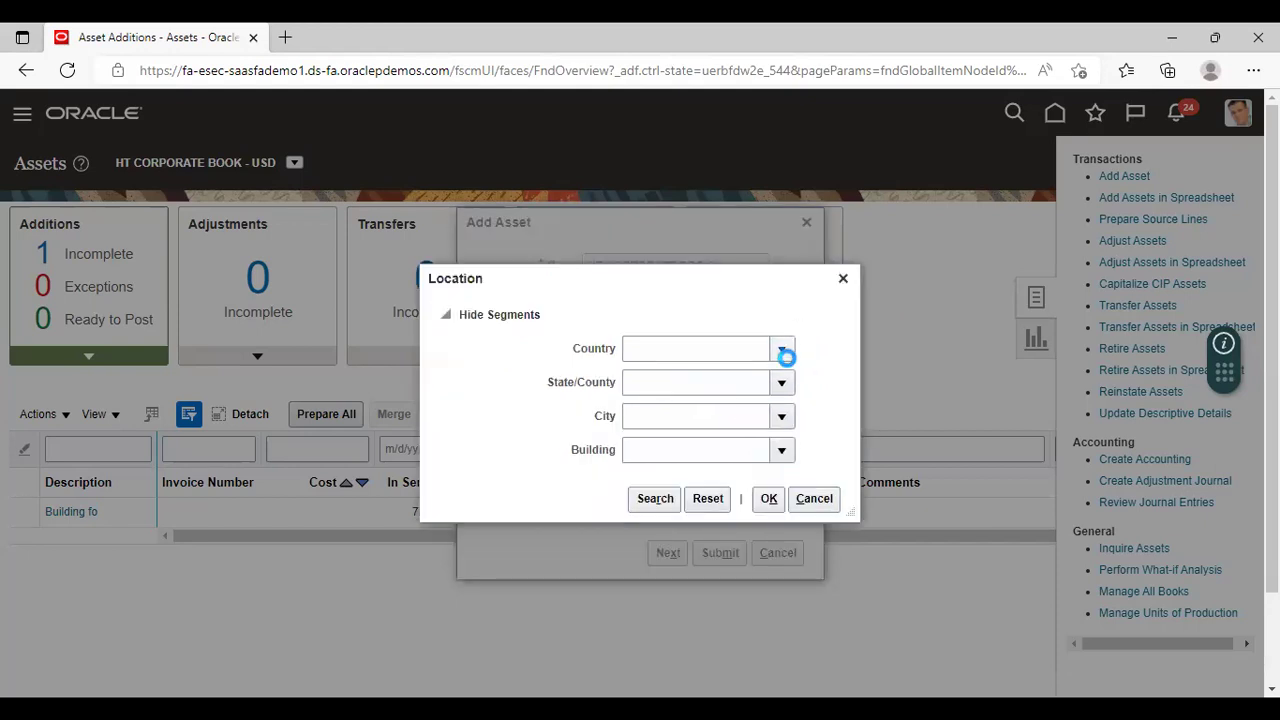
pyautogui.click(785, 351)
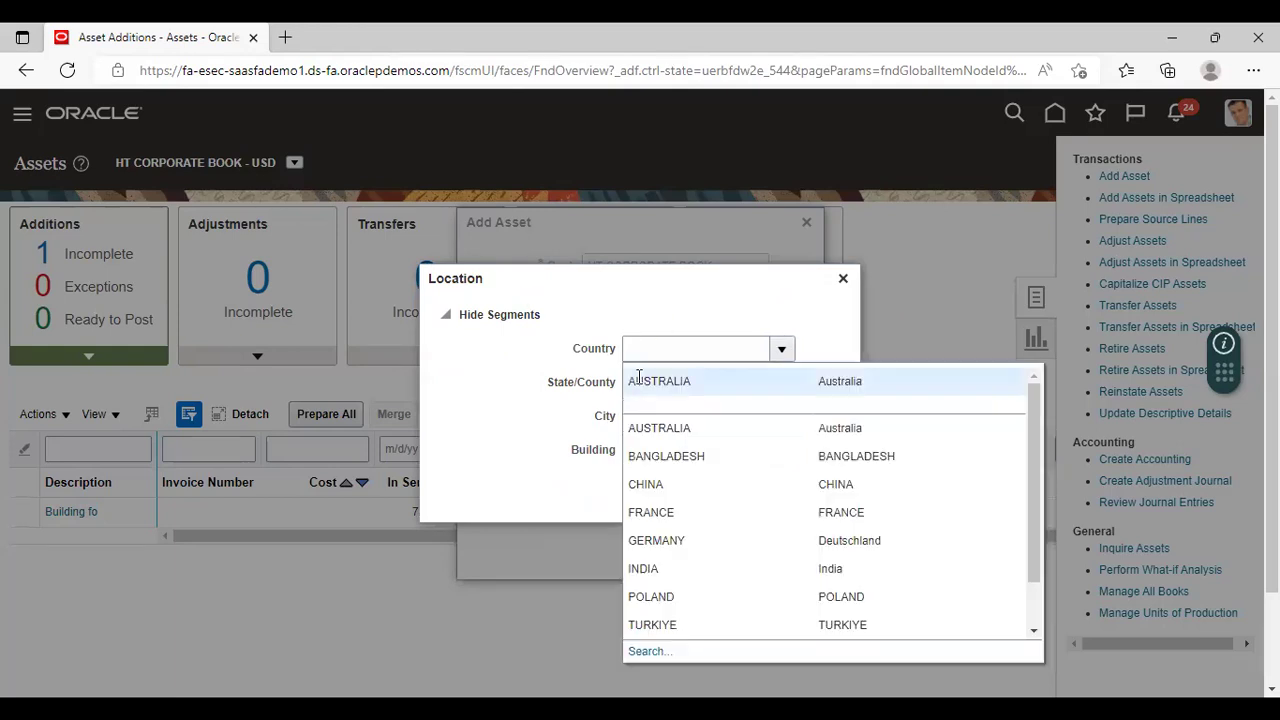
pyautogui.click(832, 433)
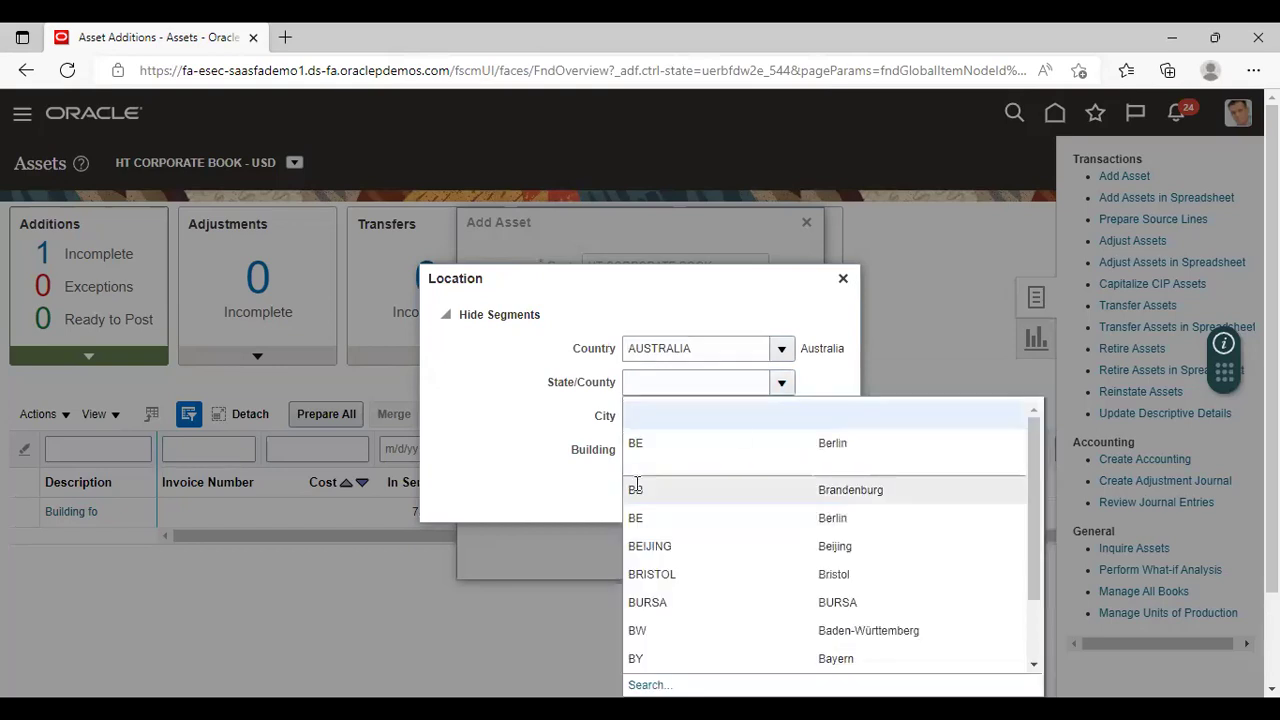
pyautogui.click(639, 449)
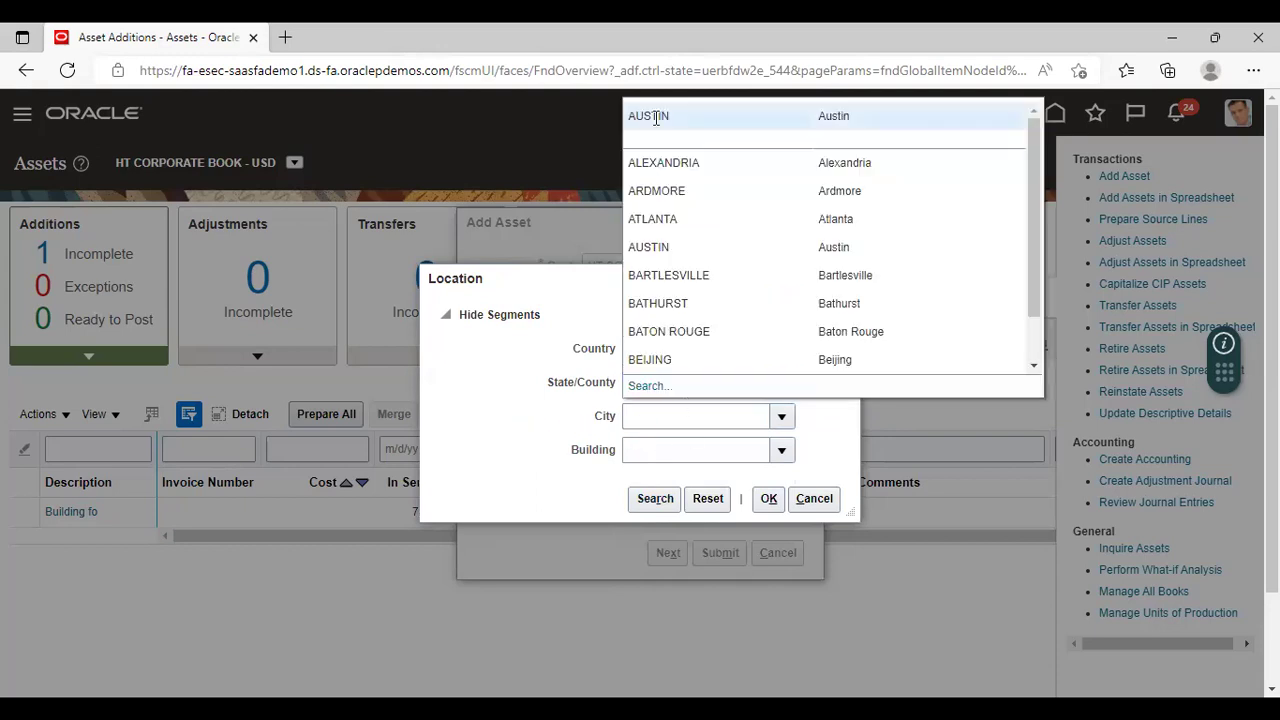
pyautogui.press('Escape')
pyautogui.click(781, 450)
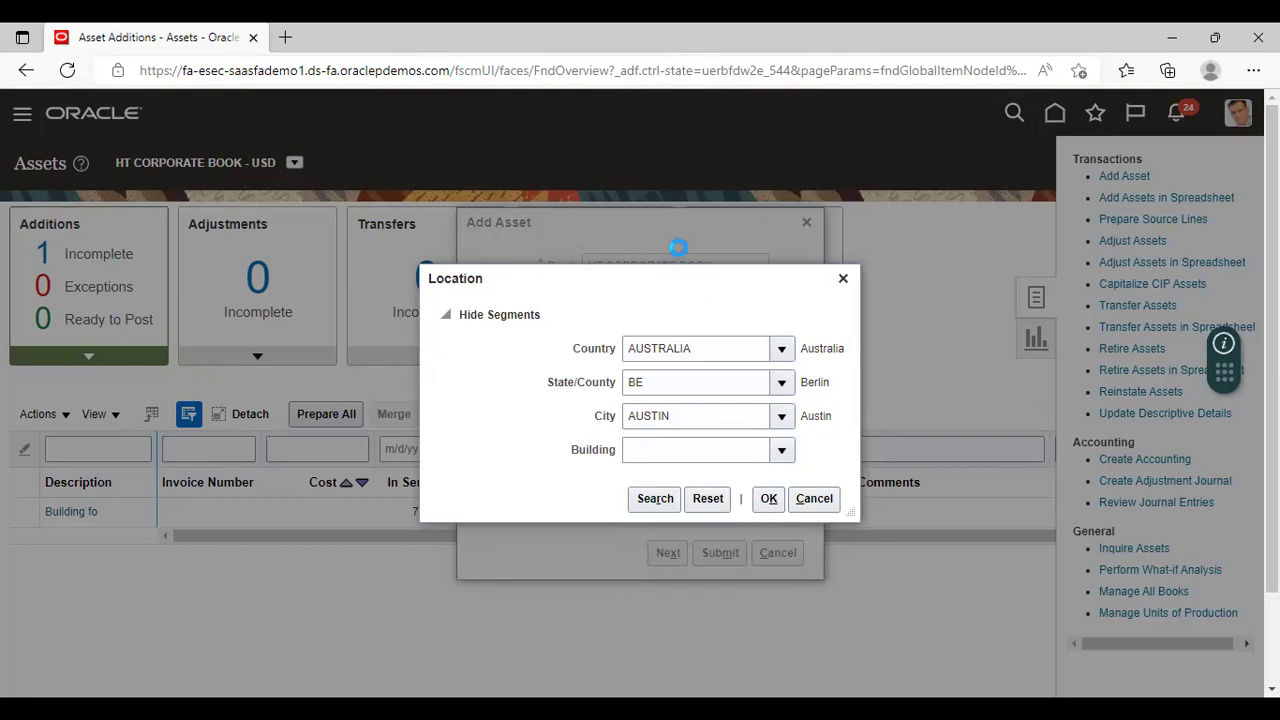
pyautogui.click(655, 177)
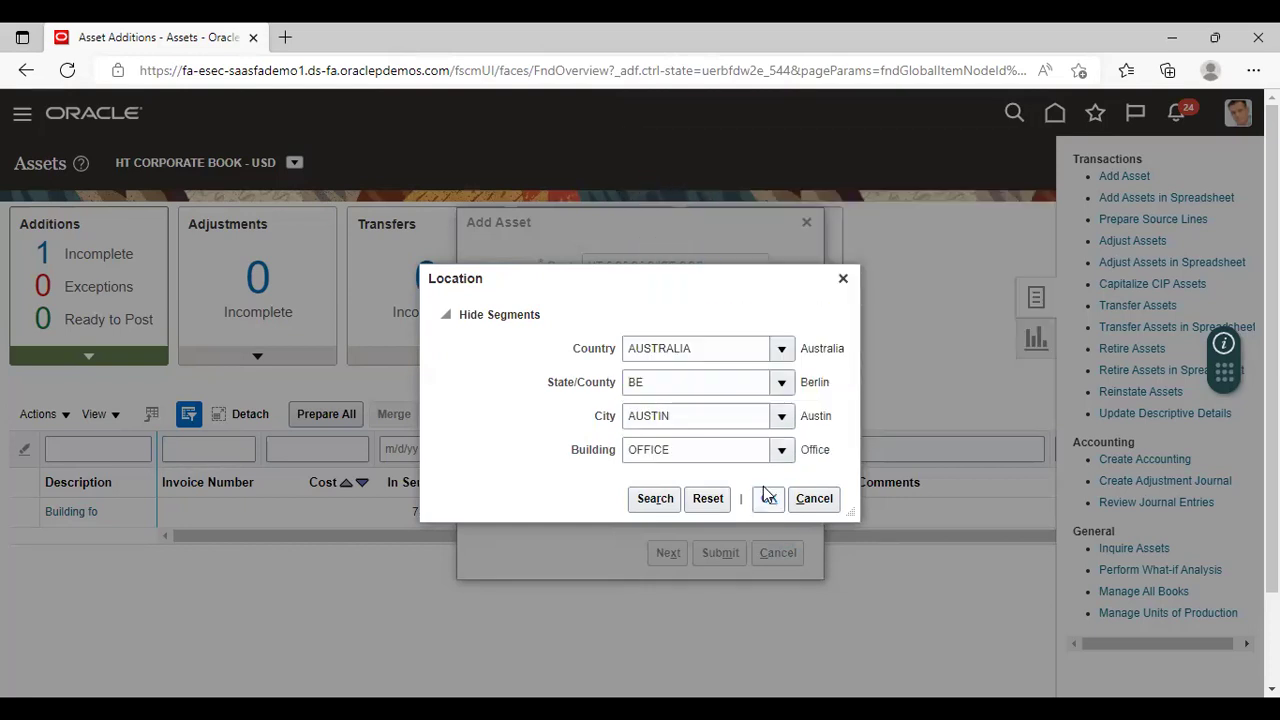
pyautogui.click(767, 497)
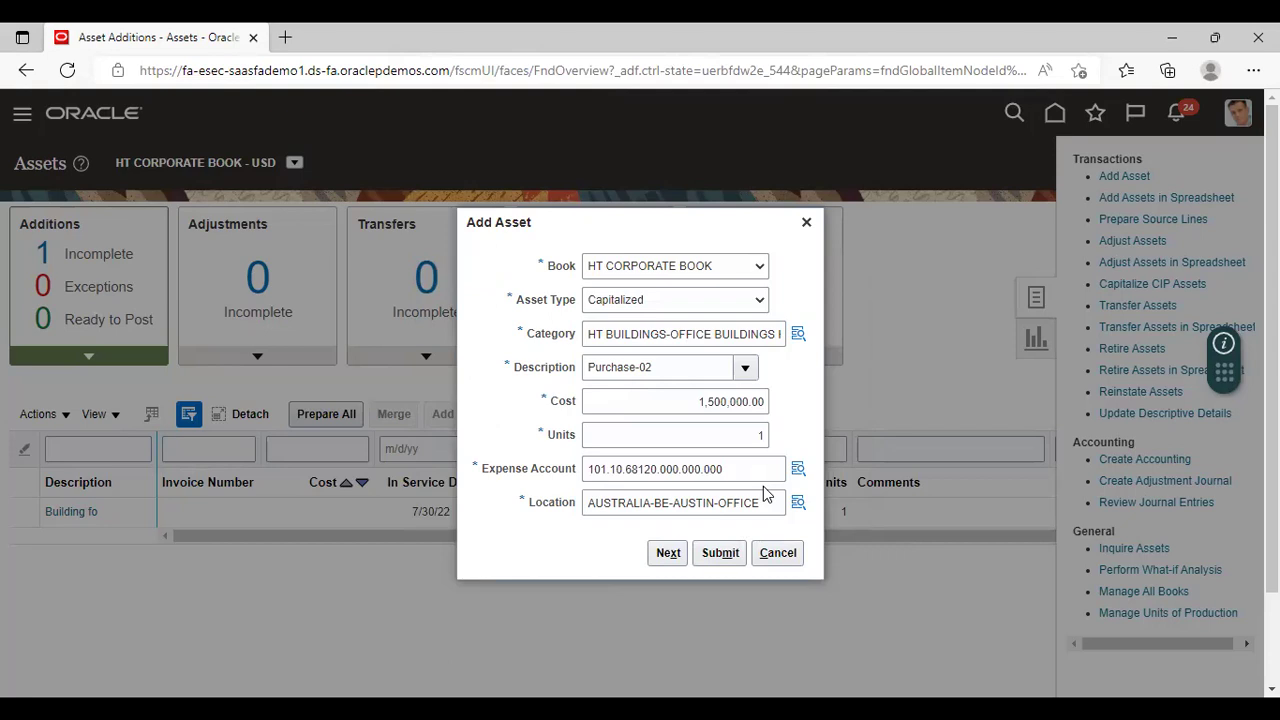
# - Continue to the detailed asset entry page and set the asset number to HT-New-01
pyautogui.click(661, 557)
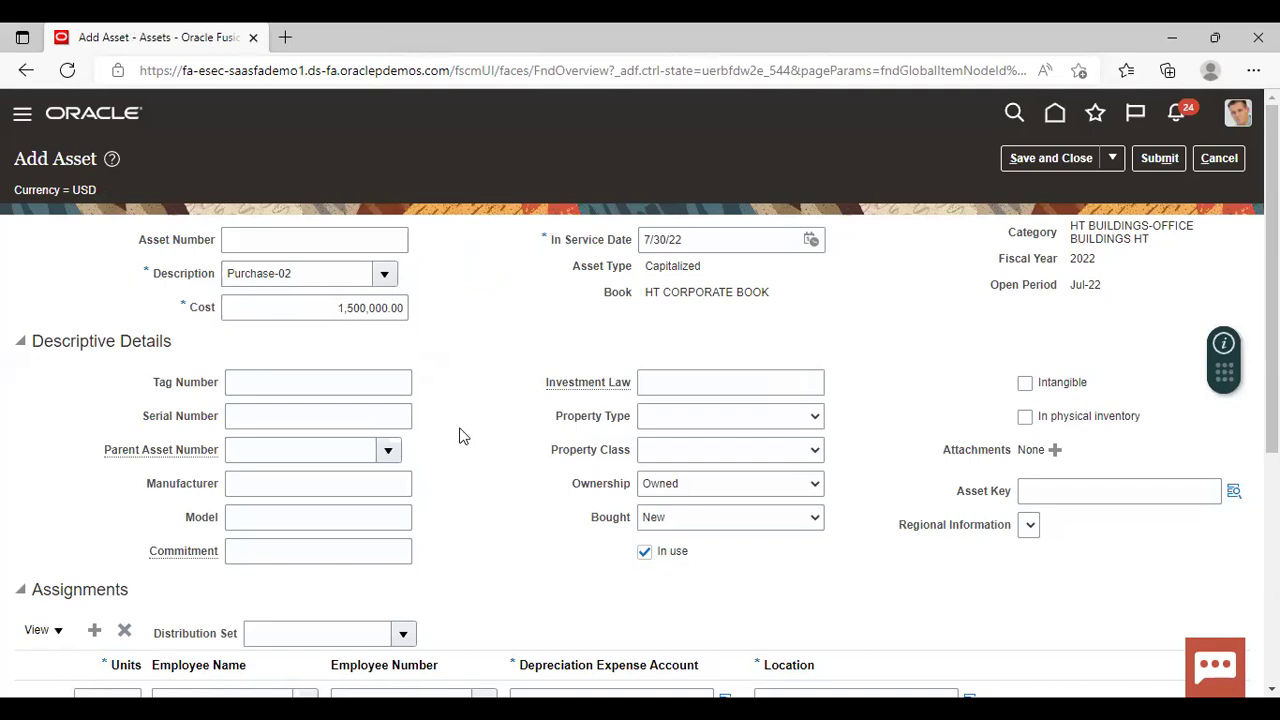
pyautogui.click(294, 237)
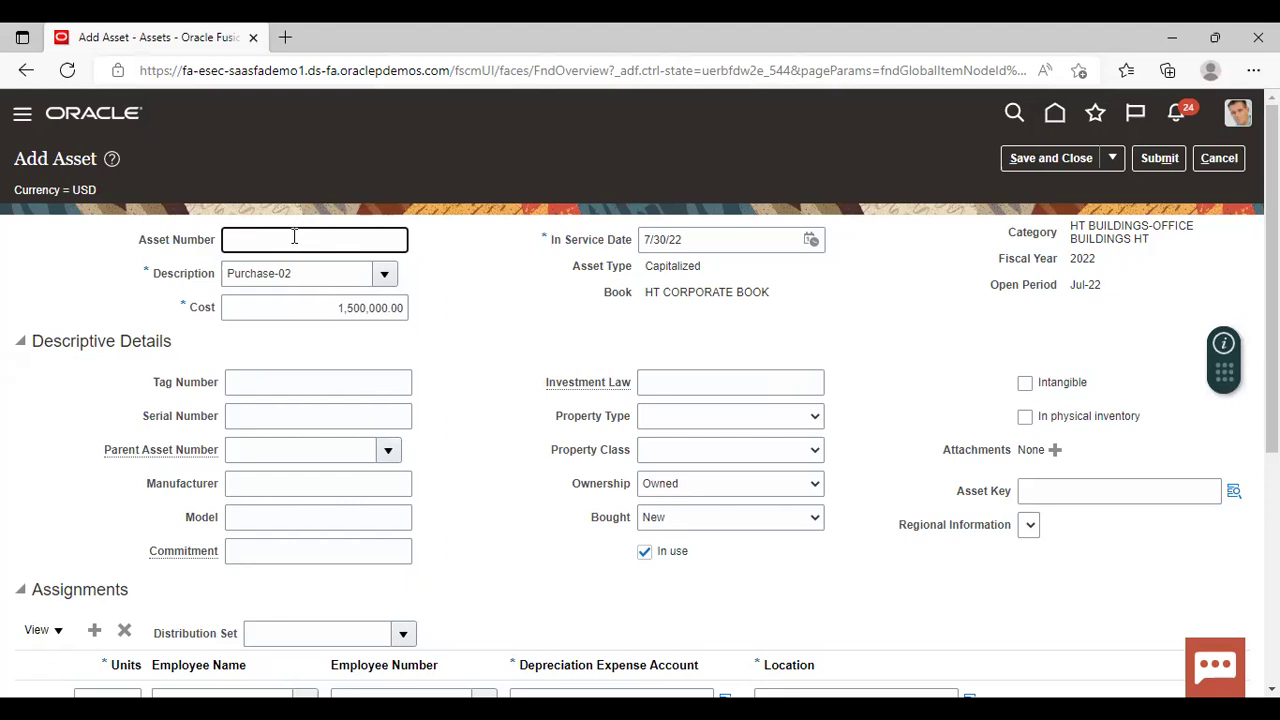
pyautogui.write('HT-New-01')
pyautogui.click(302, 387)
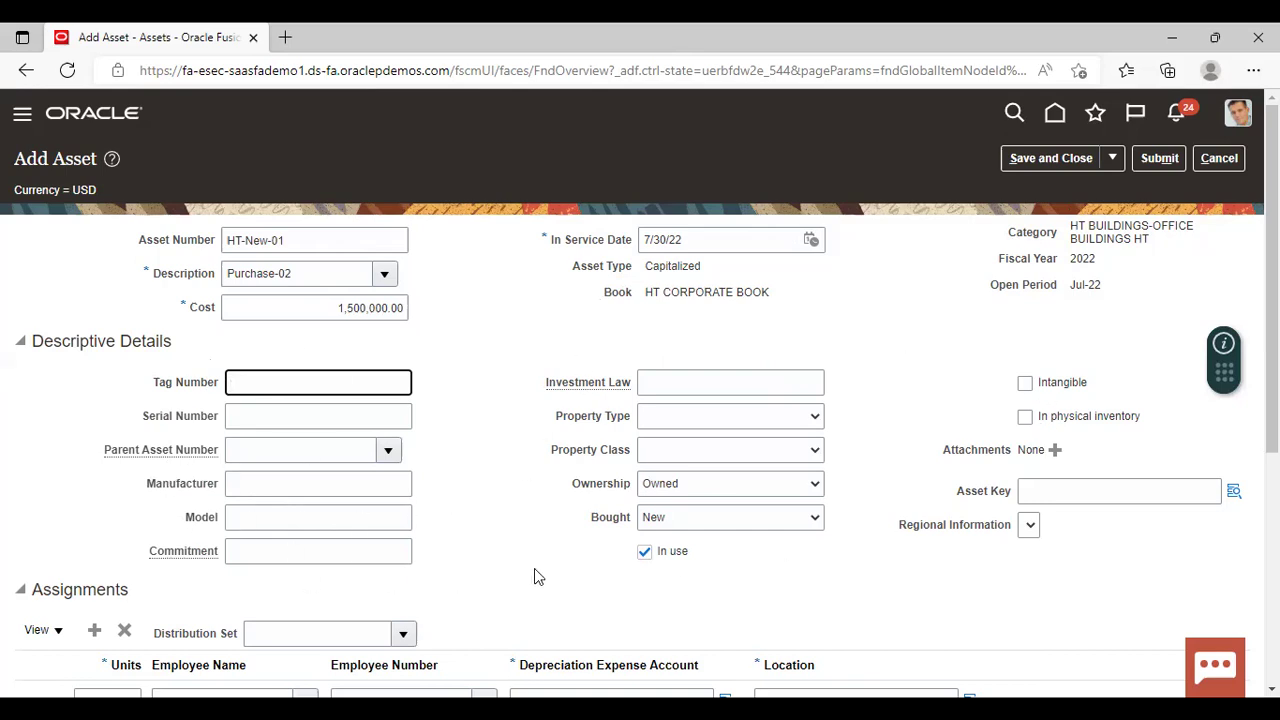
# - Assign the asset's single unit to an employee chosen from the employee name list
pyautogui.scroll(-2, 457, 517)
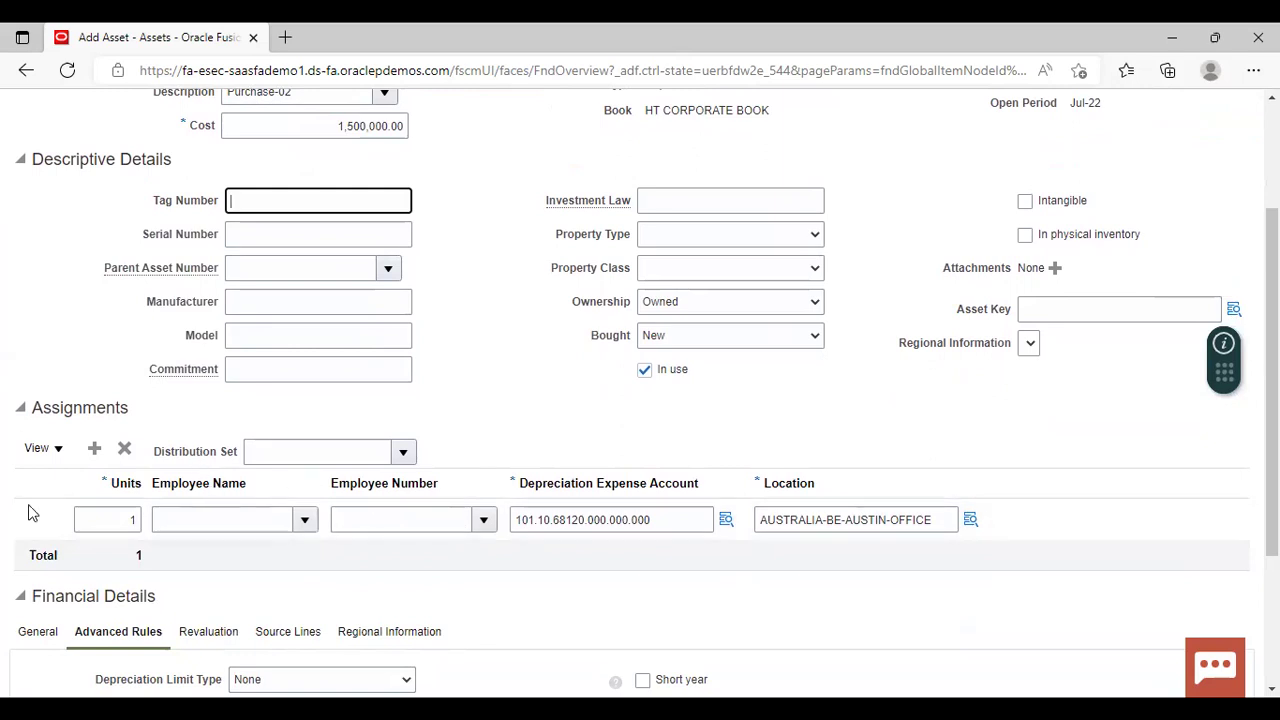
pyautogui.click(303, 517)
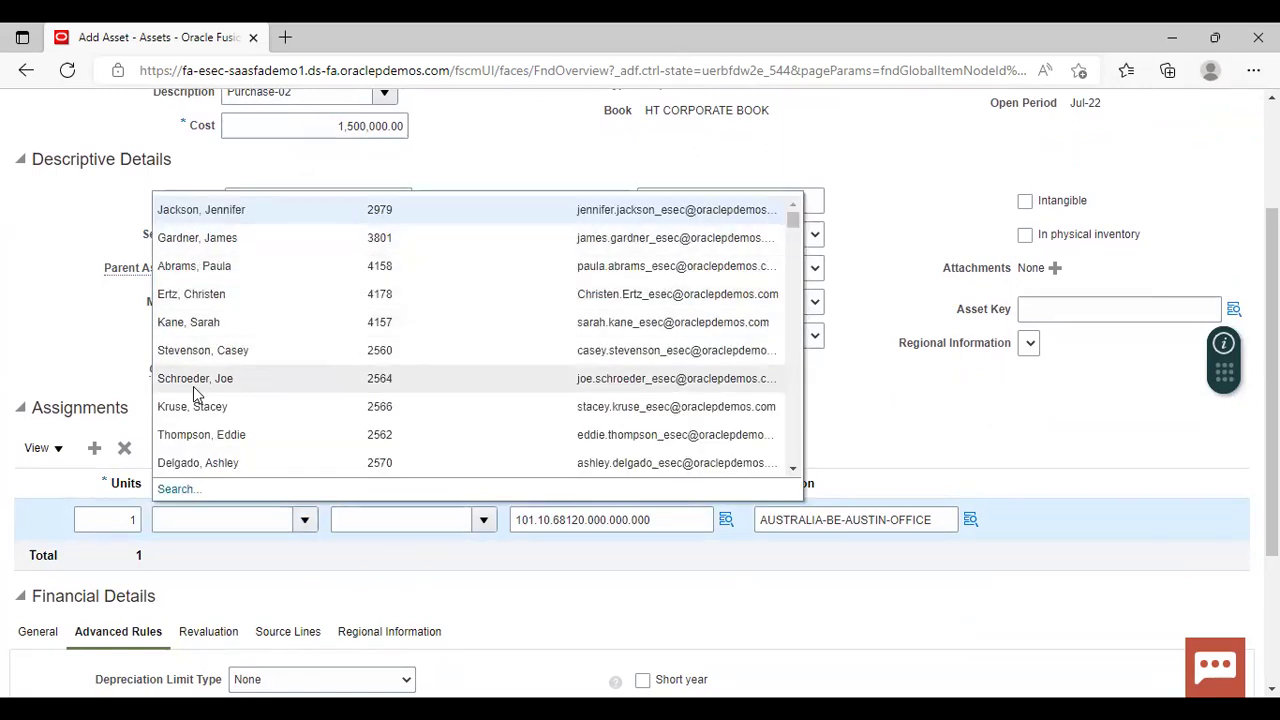
pyautogui.click(200, 432)
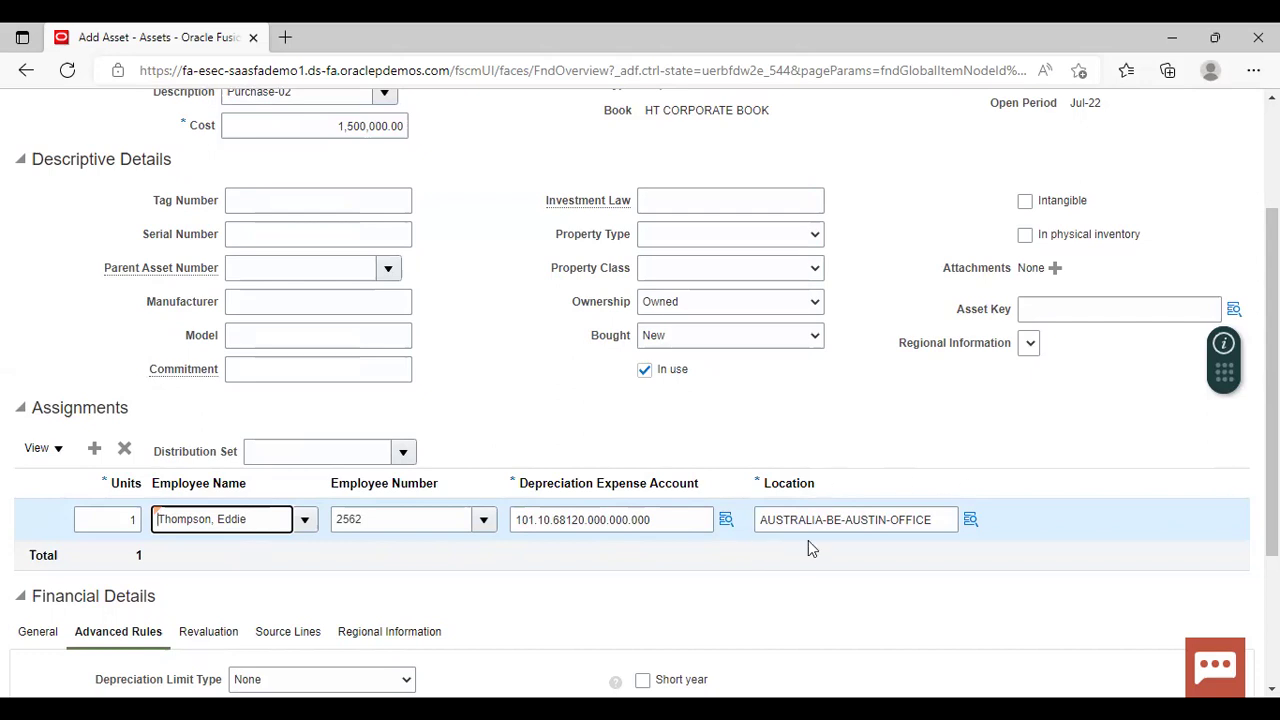
# - Set the asset's life in years to 45 in the general financial details
pyautogui.scroll(-2, 263, 534)
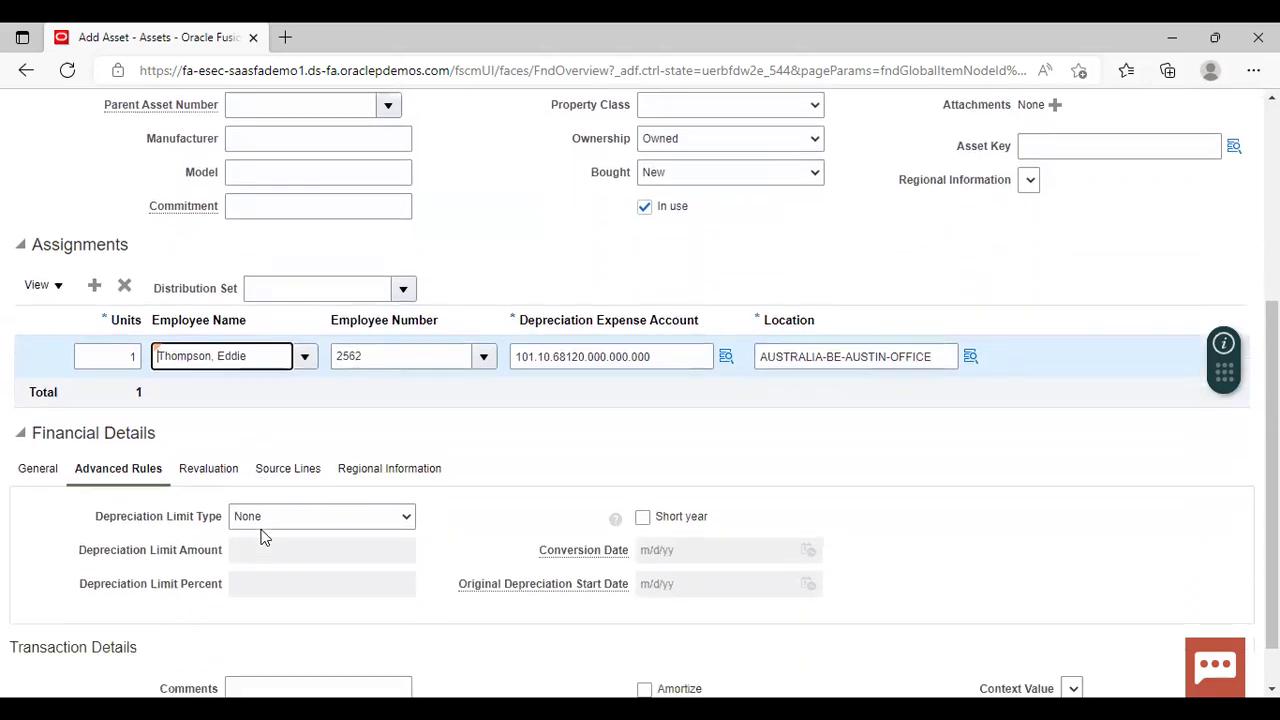
pyautogui.click(45, 415)
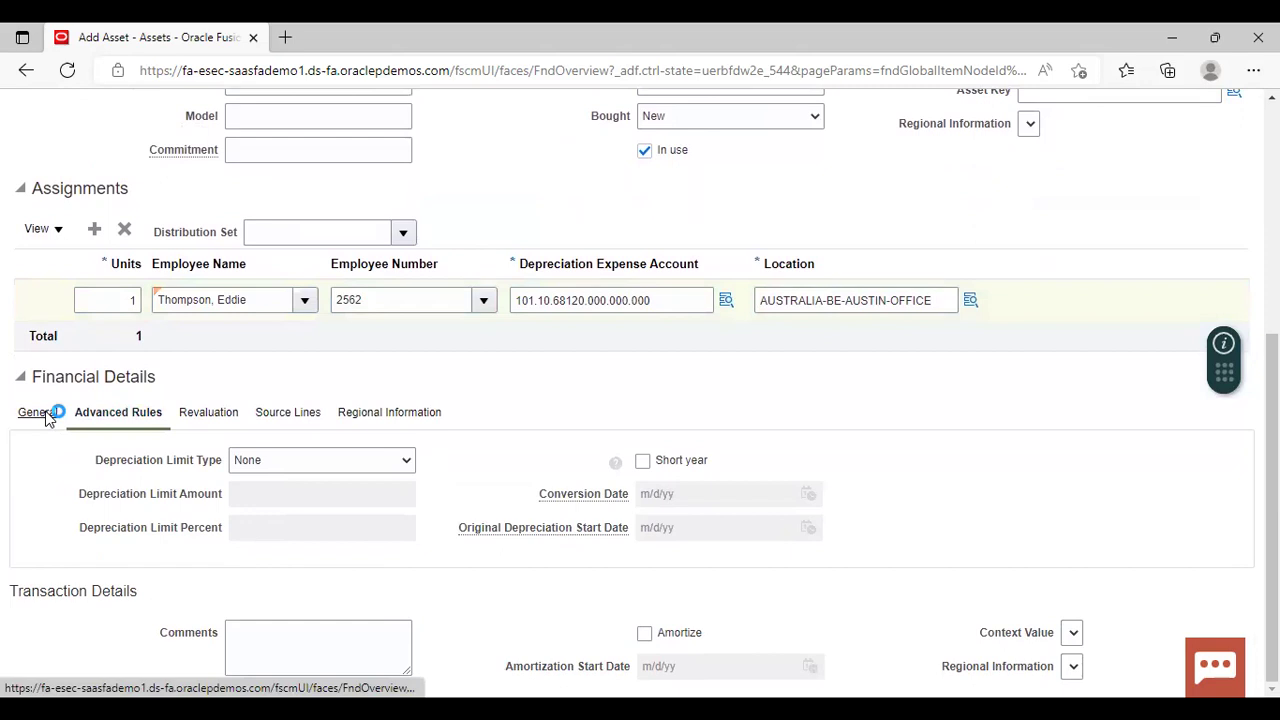
pyautogui.scroll(-2, 45, 418)
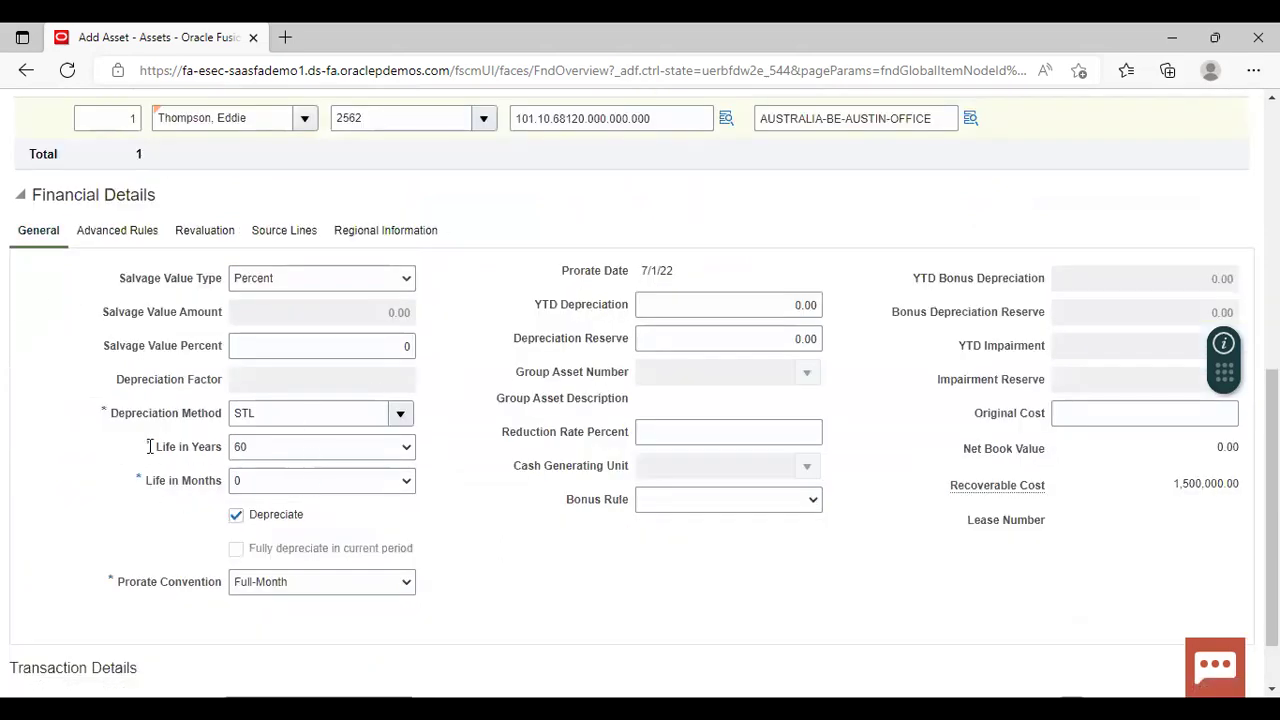
pyautogui.click(296, 452)
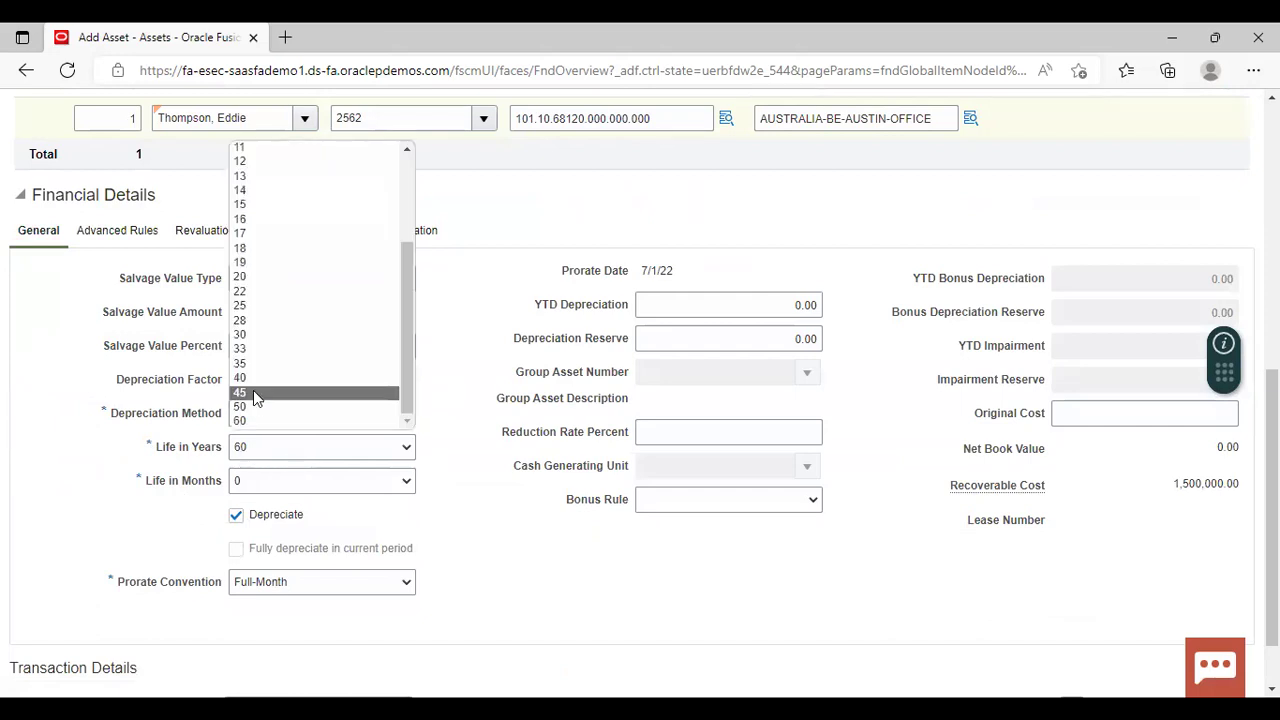
pyautogui.click(253, 393)
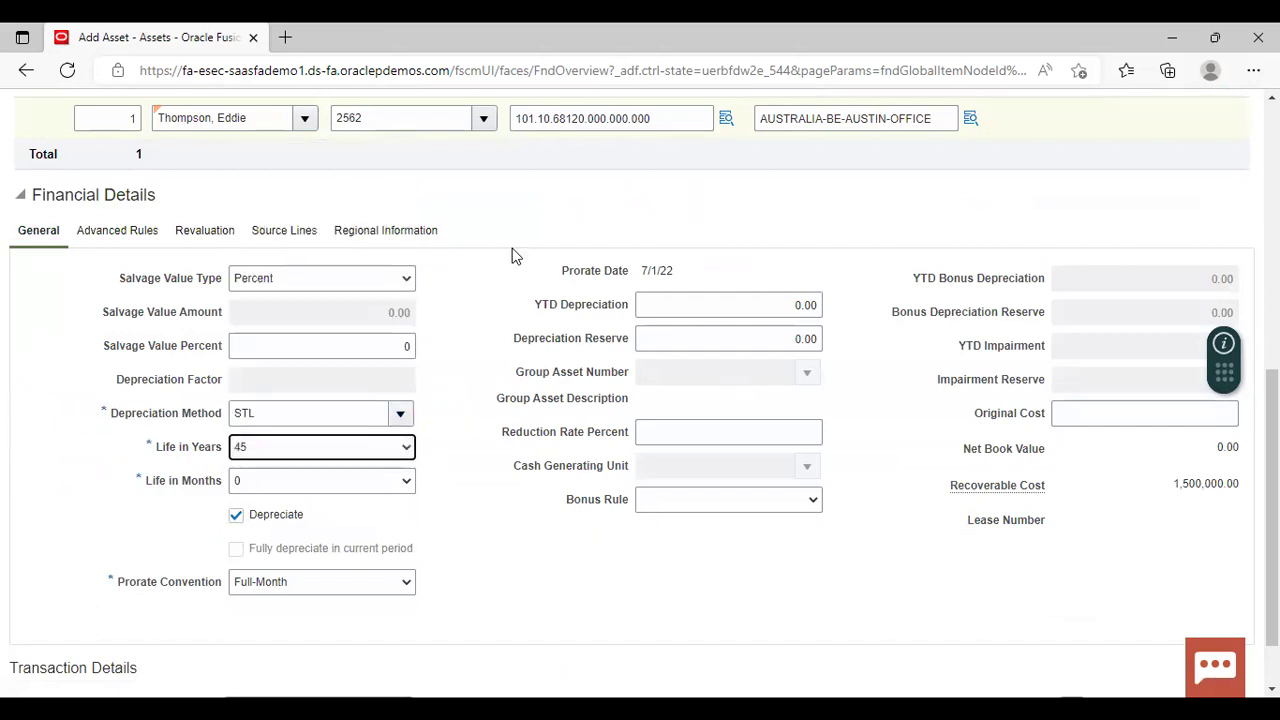
# - Review the prorate convention options and the source lines, and submit the asset
pyautogui.click(313, 593)
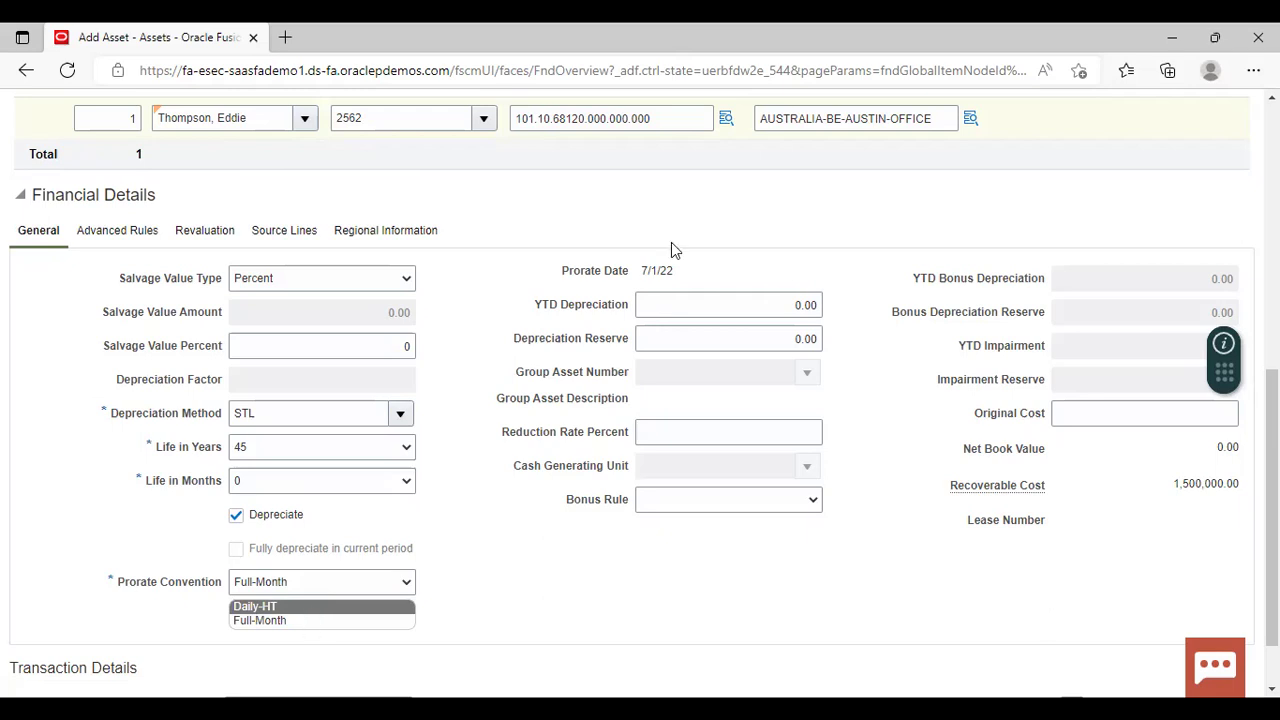
pyautogui.press('Escape')
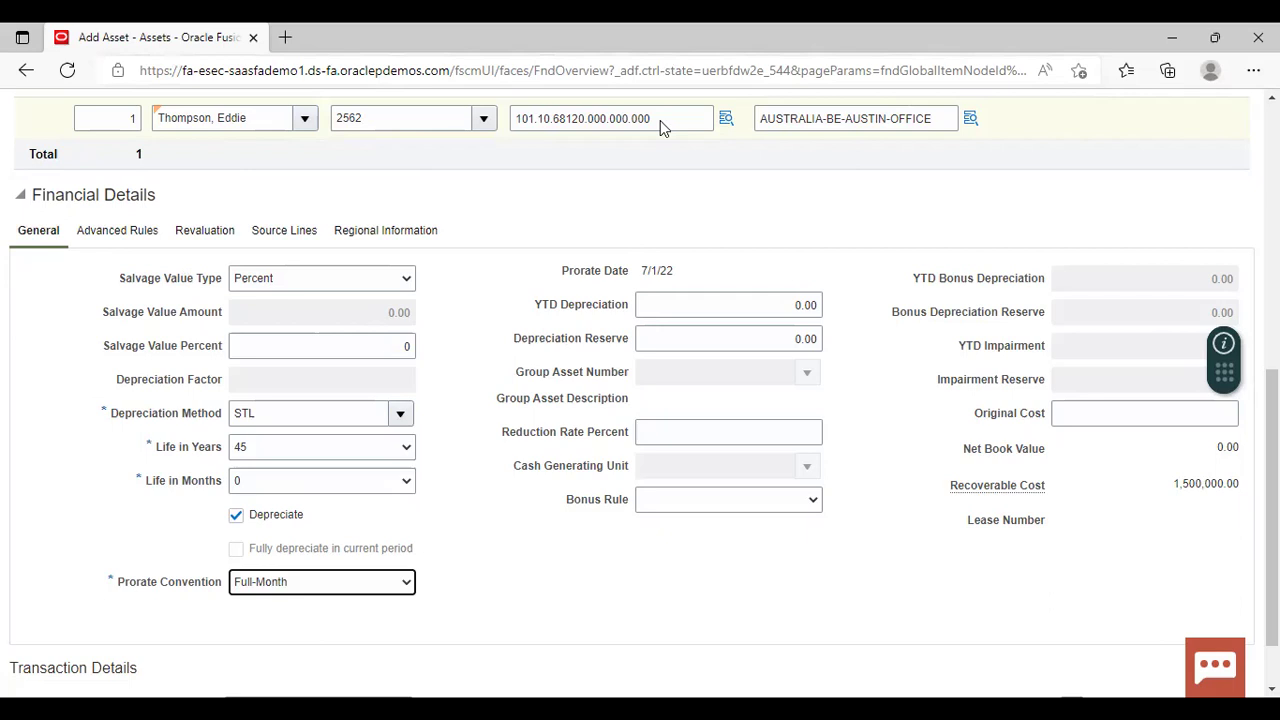
pyautogui.click(270, 238)
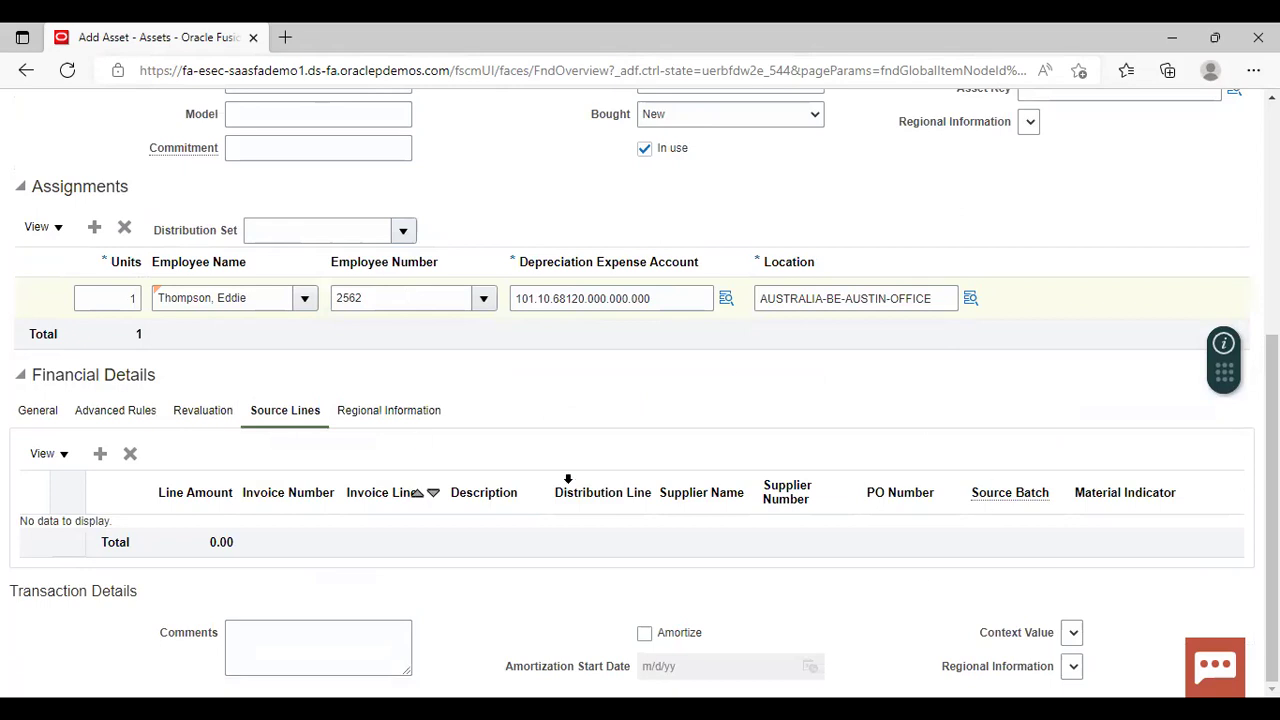
pyautogui.scroll(5, 1205, 245)
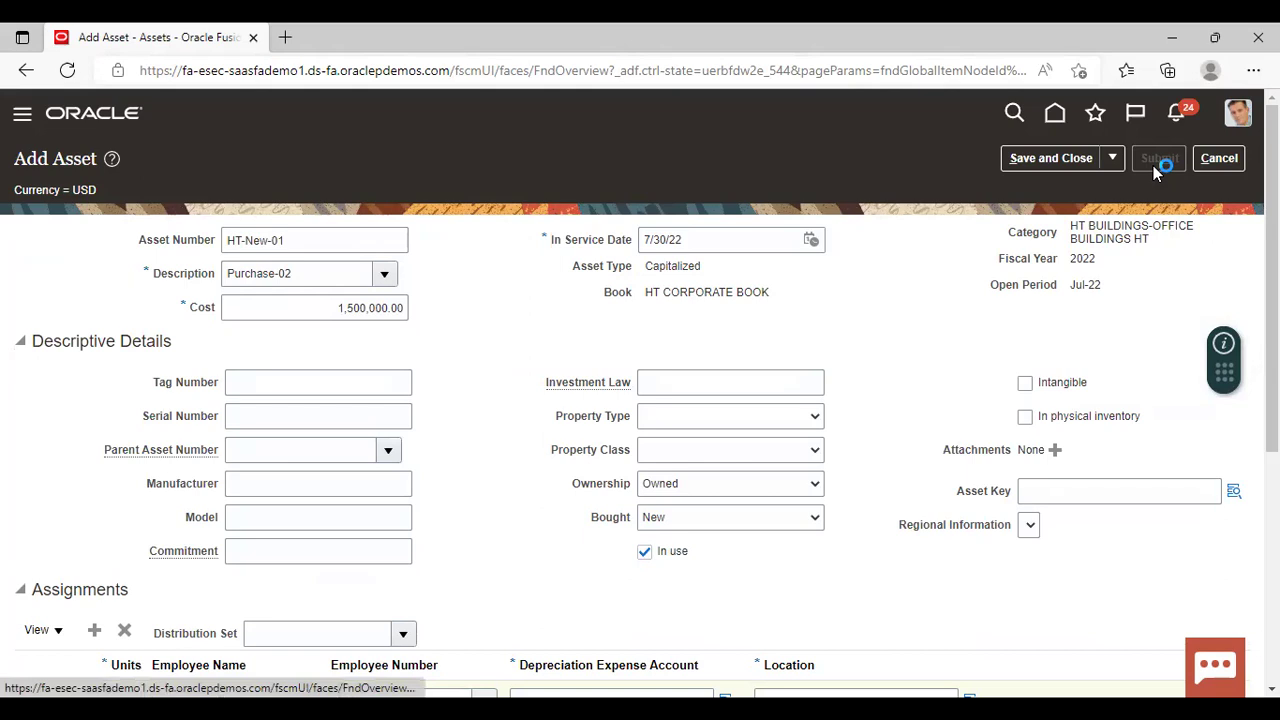
# - Look for the new Purchase-02 asset in Asset Inquiry, checking the recent additions and the HT CORPORATE BOOK transactions
pyautogui.click(24, 114)
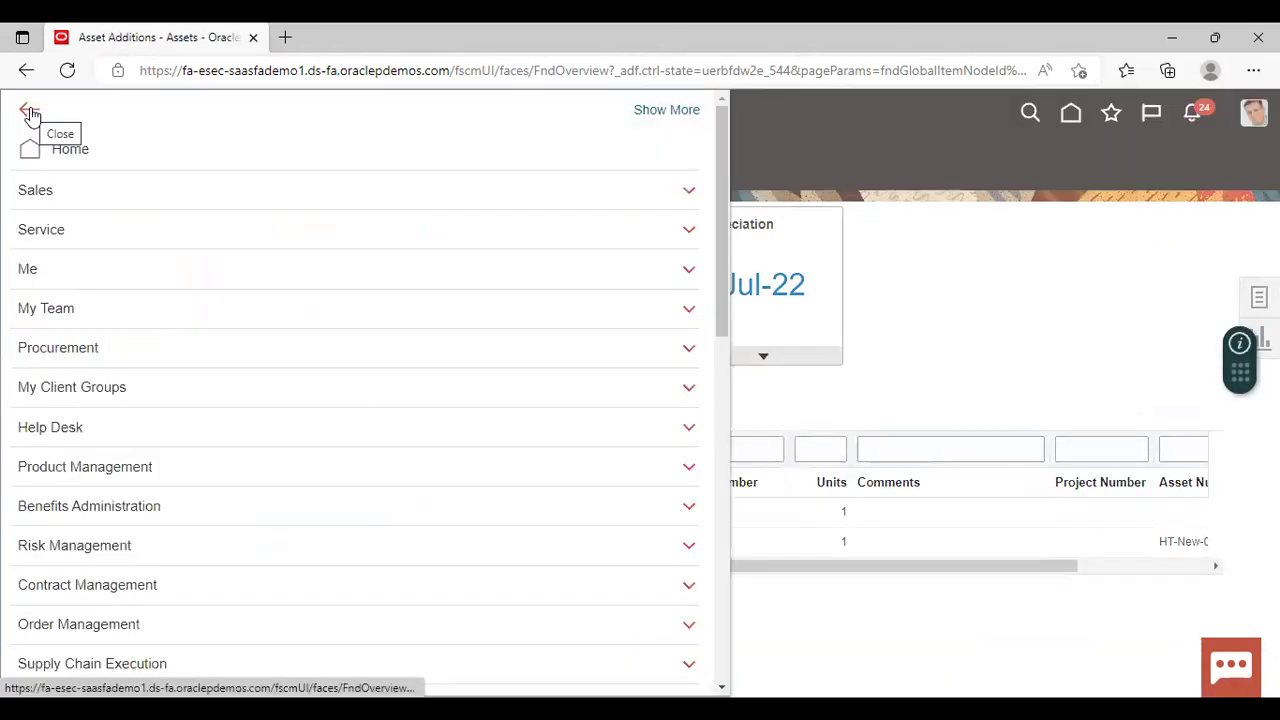
pyautogui.scroll(-6, 374, 509)
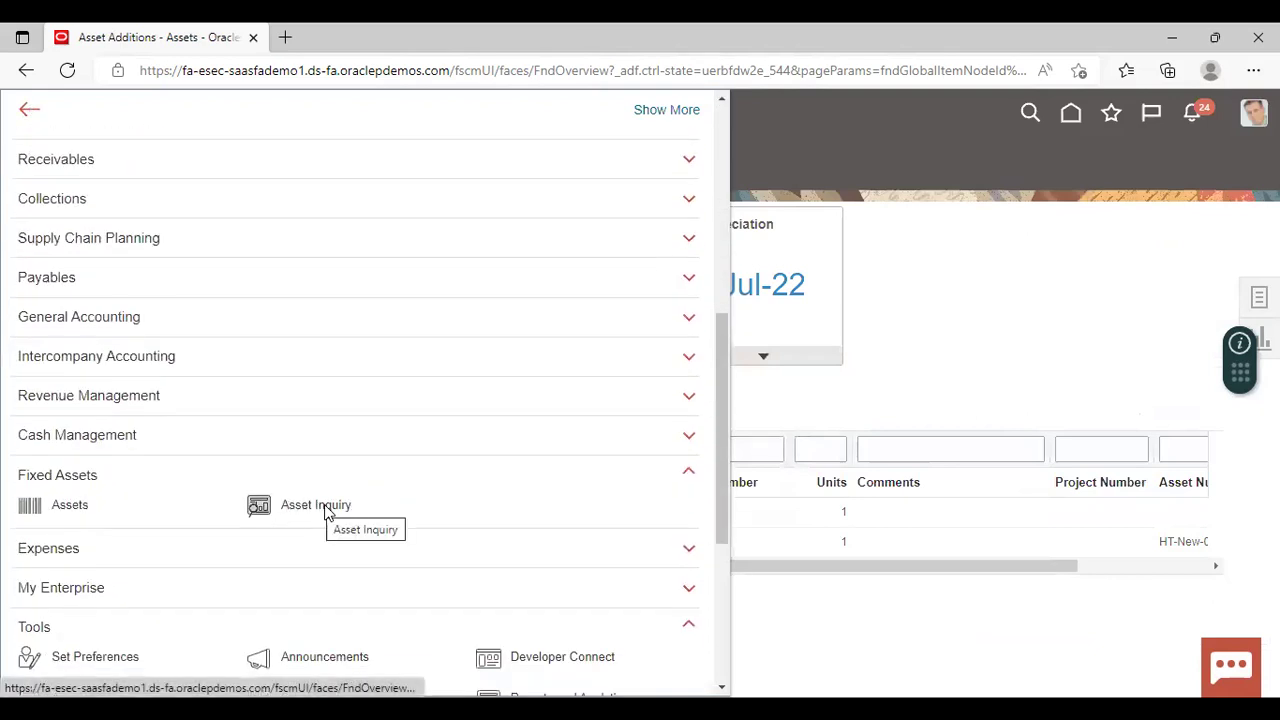
pyautogui.click(318, 505)
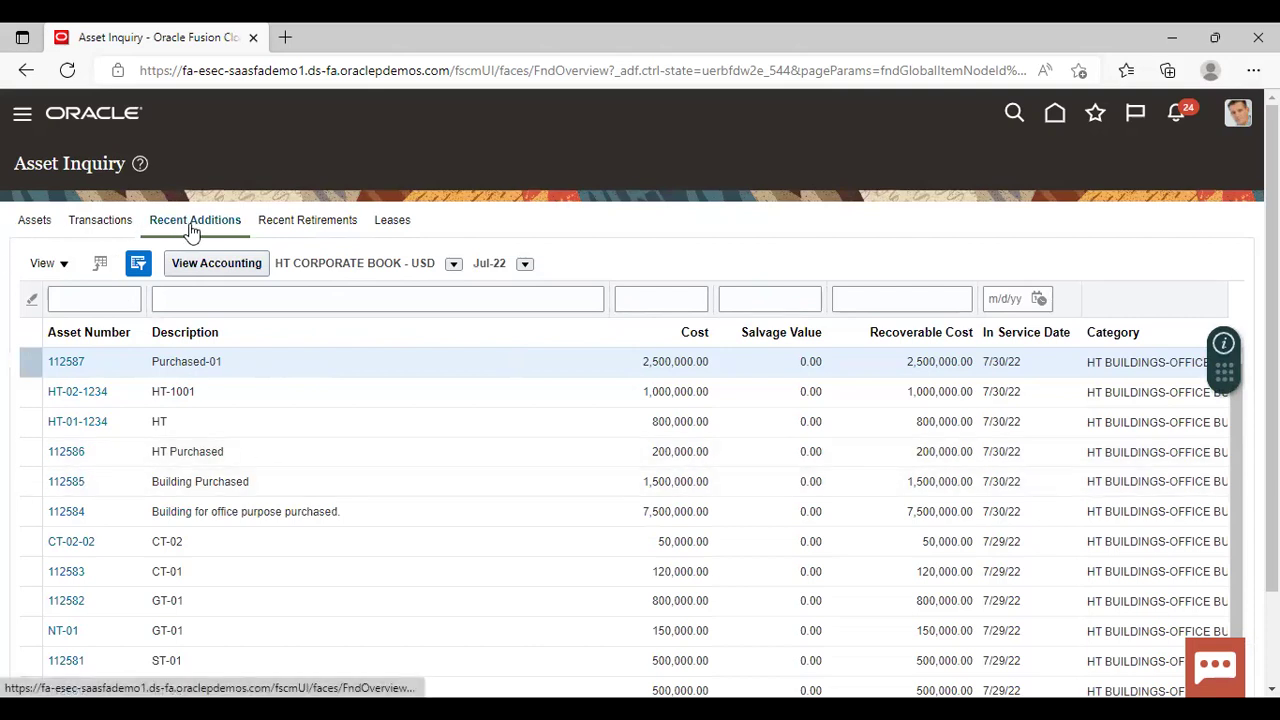
pyautogui.click(100, 220)
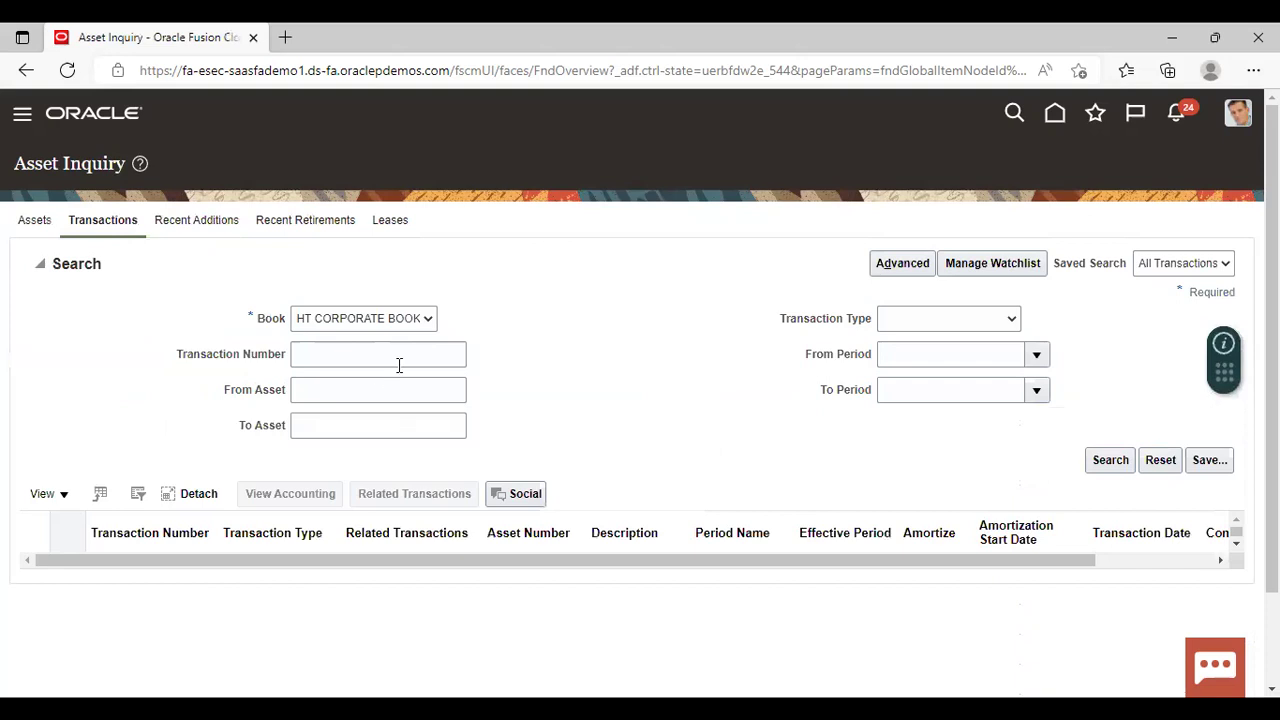
pyautogui.click(1115, 465)
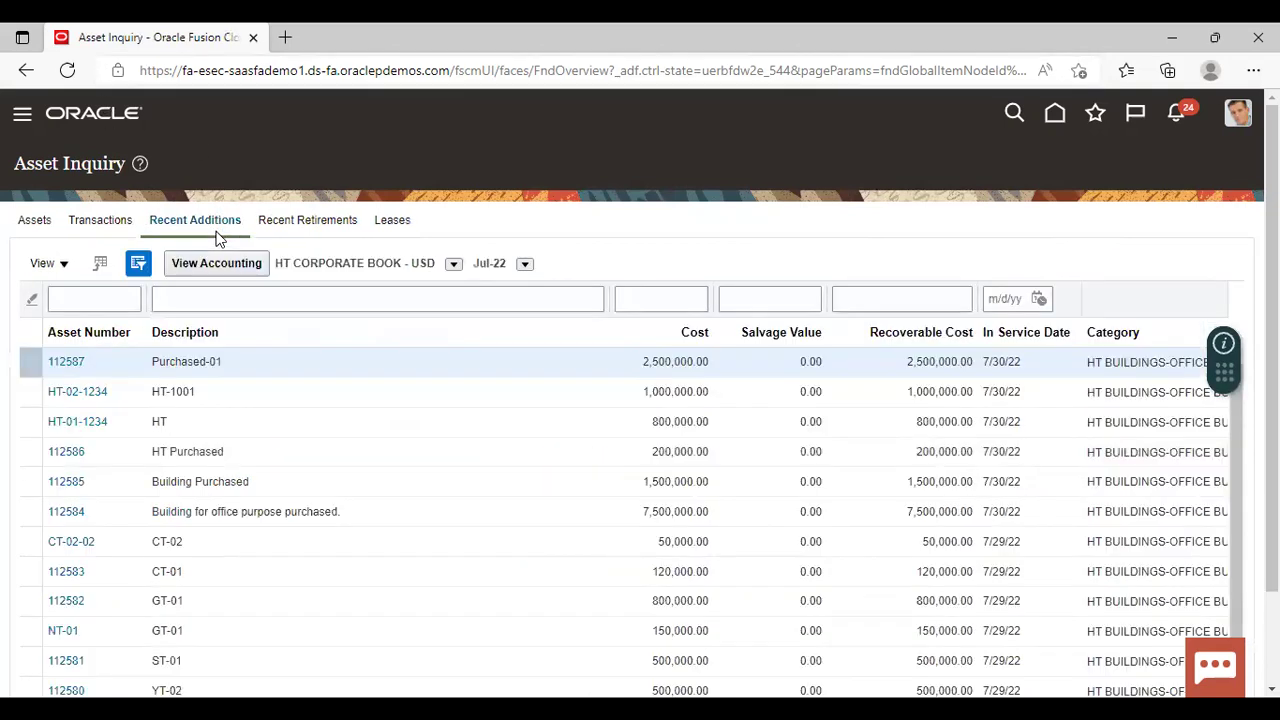
# - Return to the Assets work area under Fixed Assets to check the incomplete additions
pyautogui.click(22, 119)
pyautogui.scroll(-6, 178, 447)
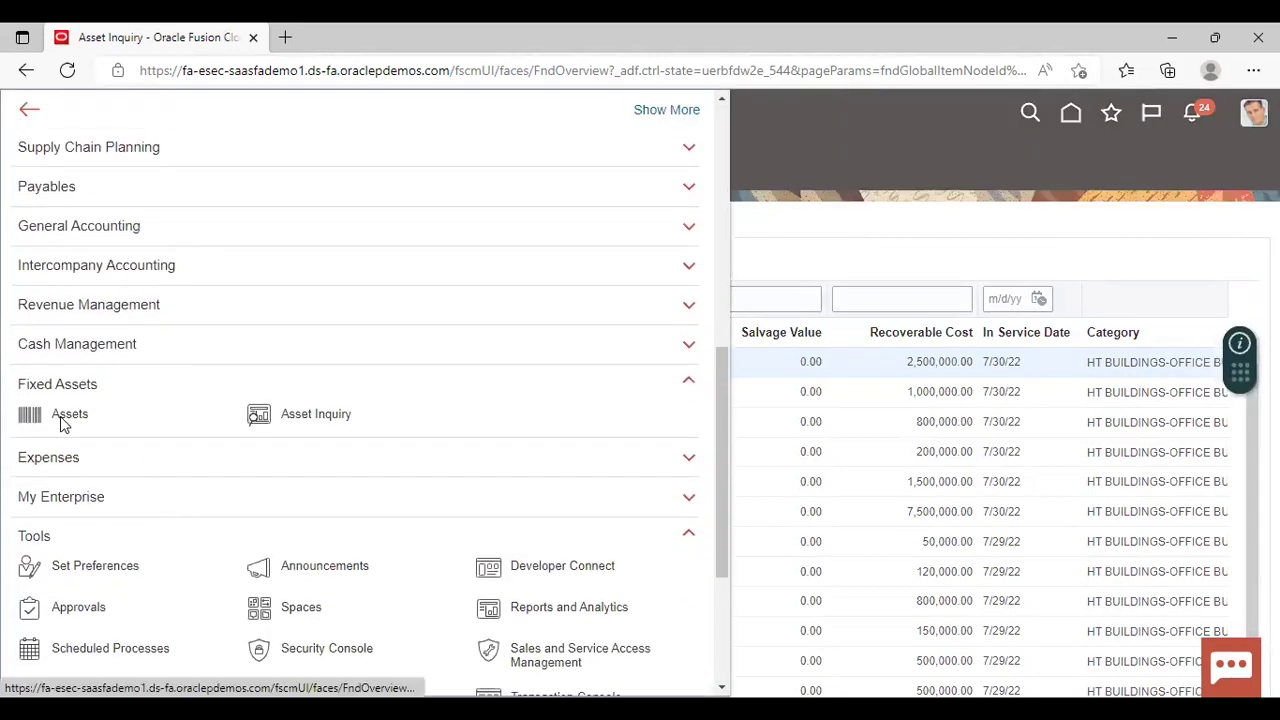
pyautogui.click(64, 407)
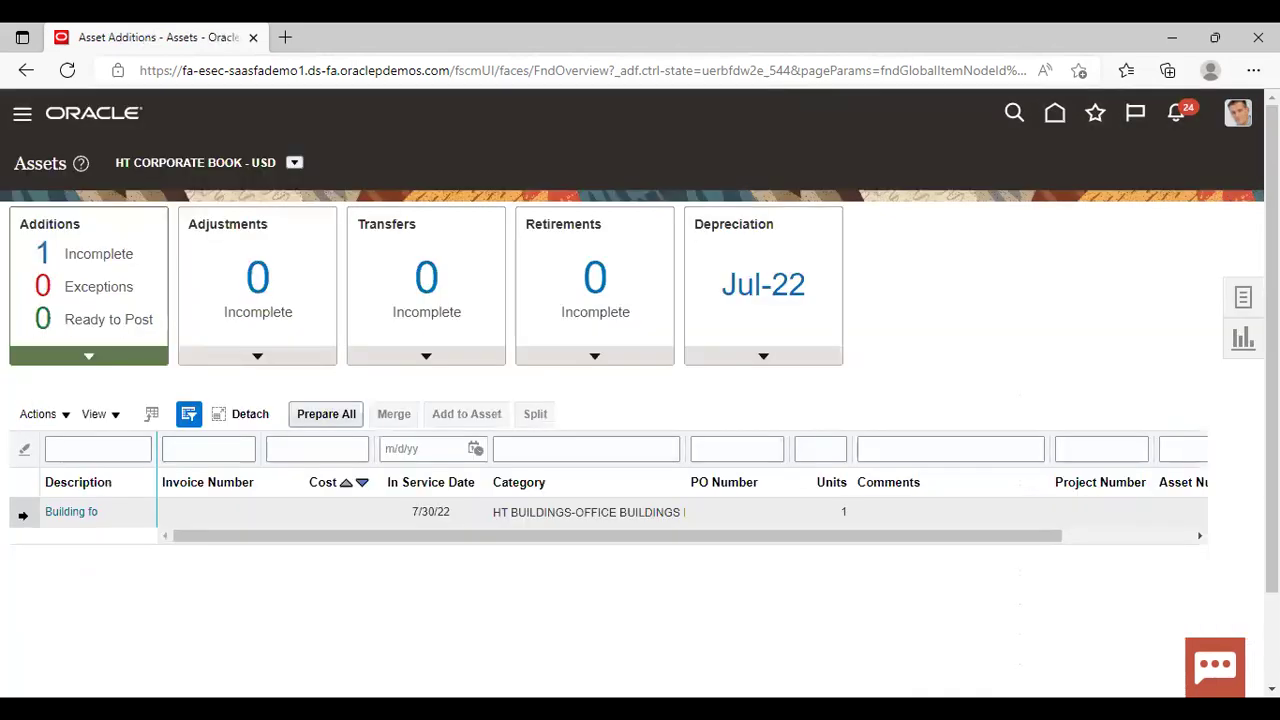
# - Reopen Asset Inquiry and check the recent additions again for the Purchase-02 asset
pyautogui.click(23, 115)
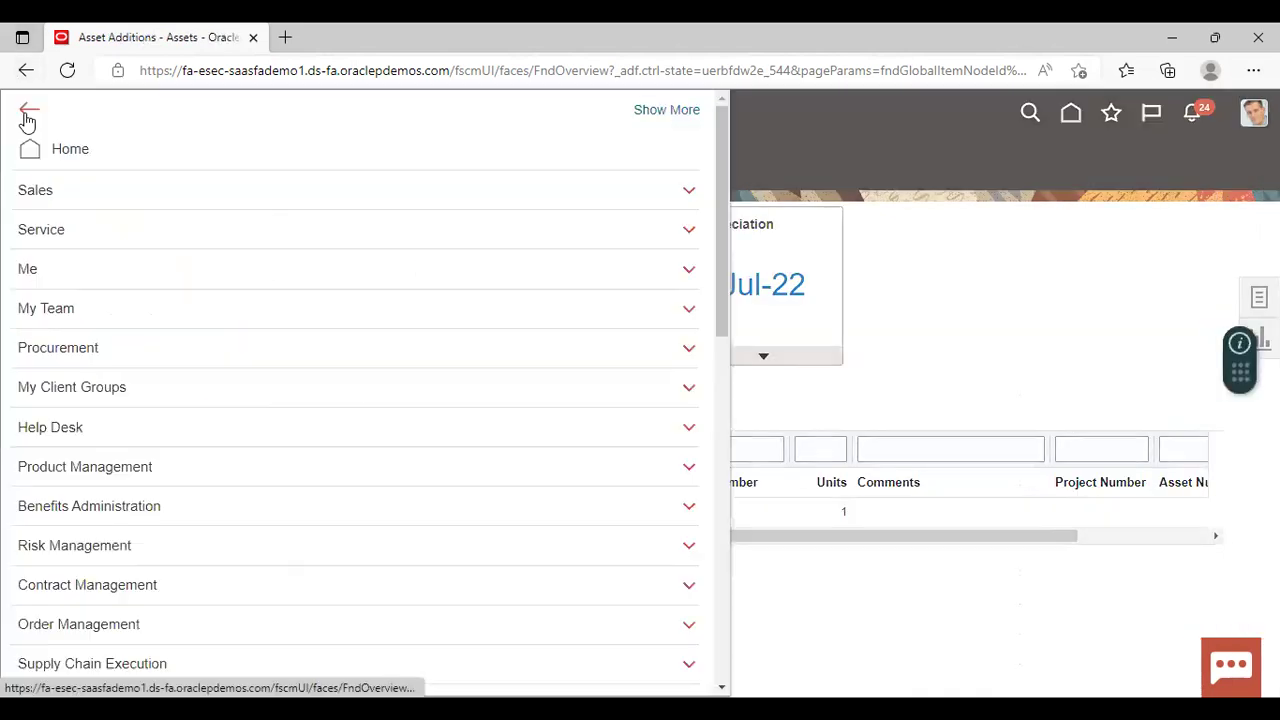
pyautogui.scroll(-4, 543, 560)
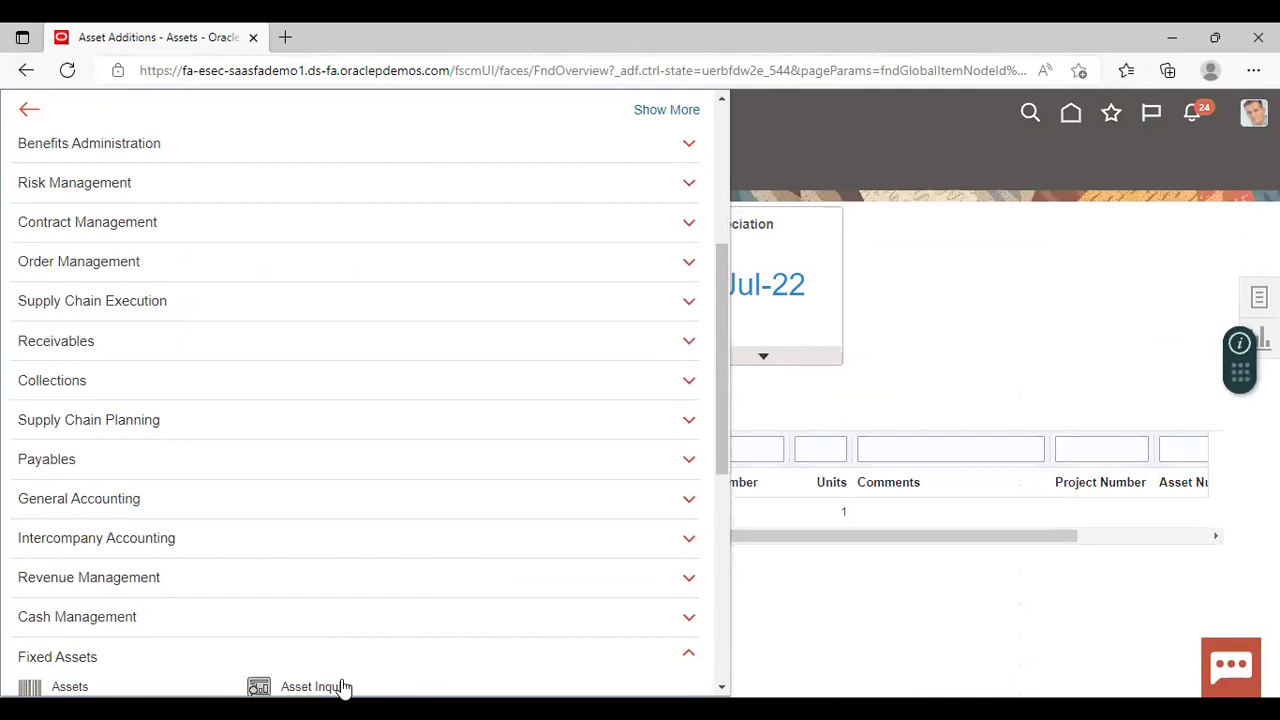
pyautogui.click(315, 686)
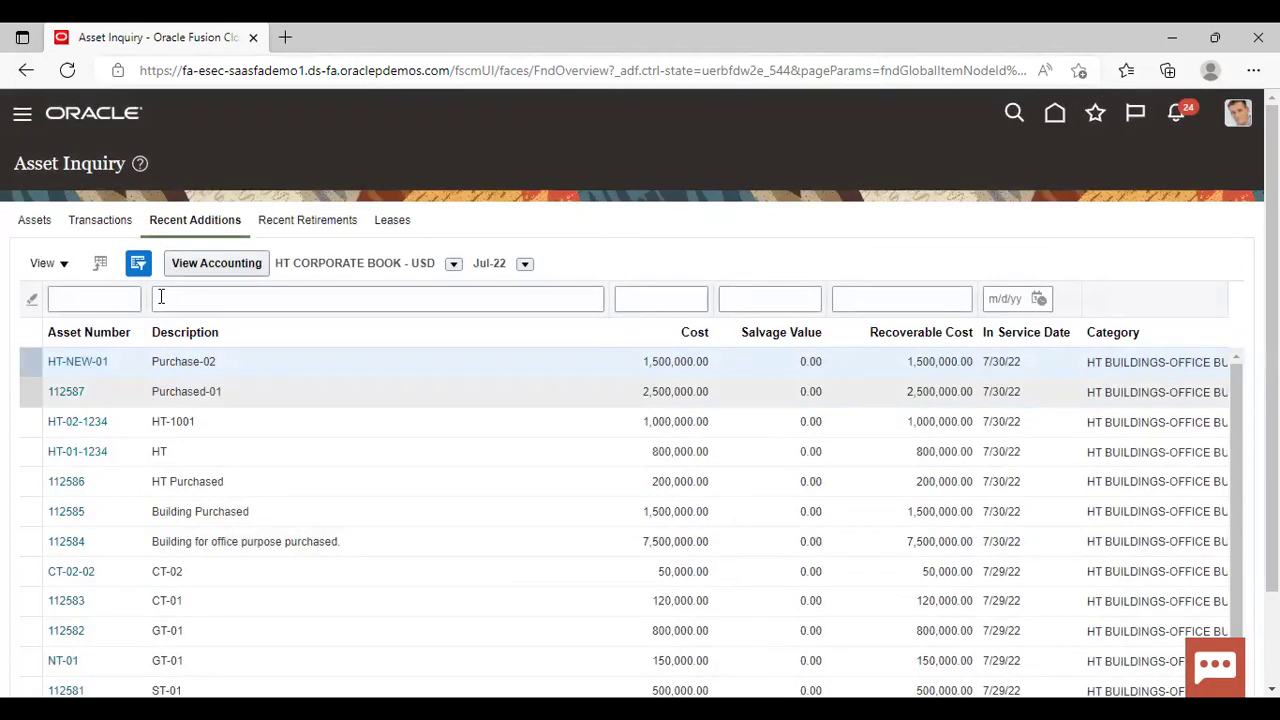